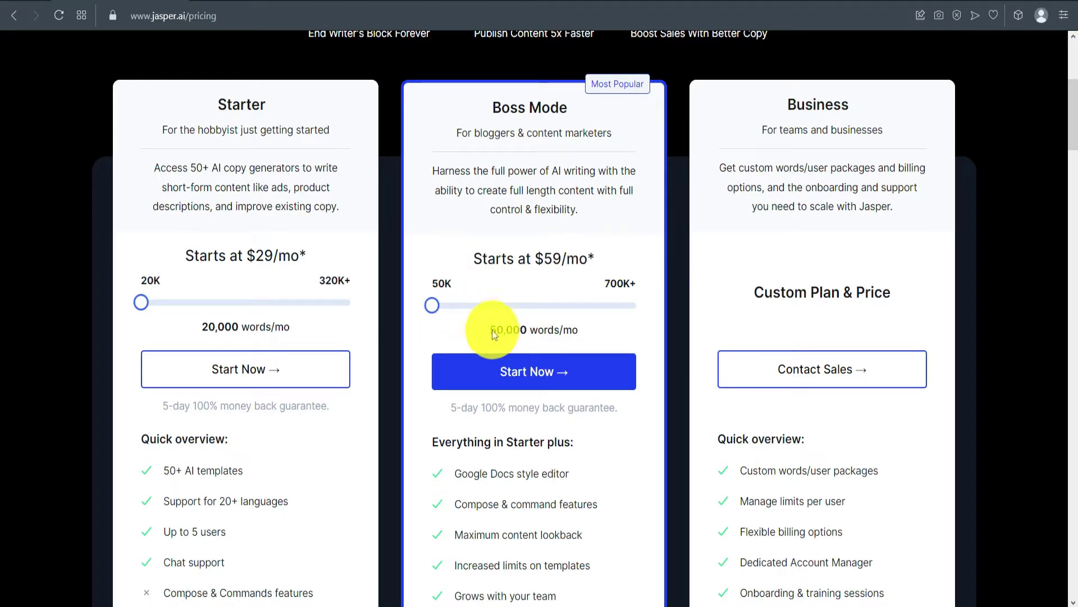
# - Check the Boss Mode plan's pricing at 100,000 and 300,000 words per month and review the plans' feature lists
pyautogui.moveTo(433, 307); pyautogui.dragTo(484, 301)
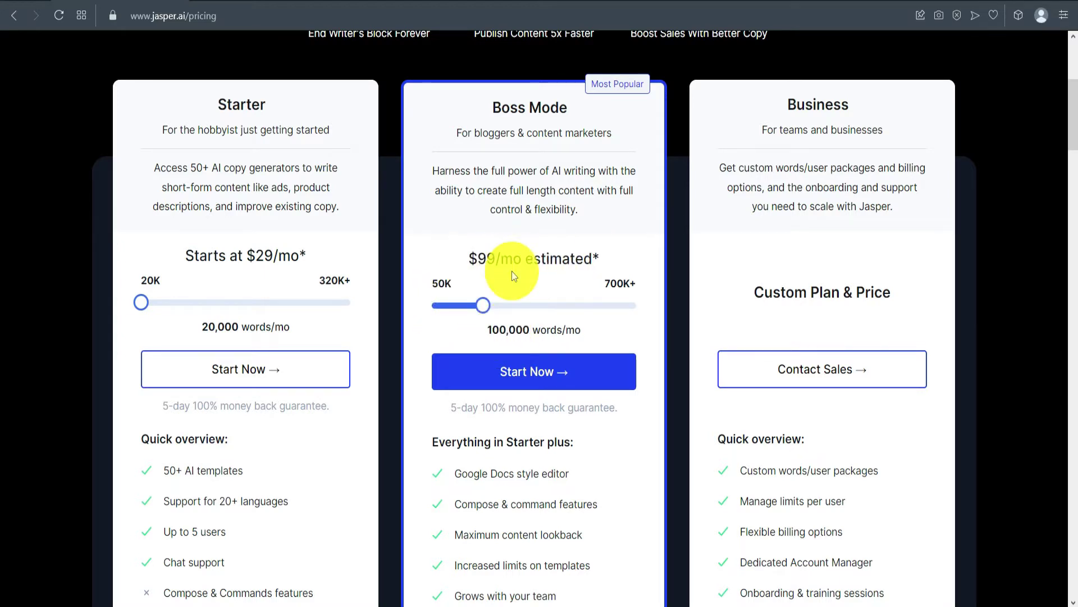
pyautogui.moveTo(485, 309); pyautogui.dragTo(535, 304)
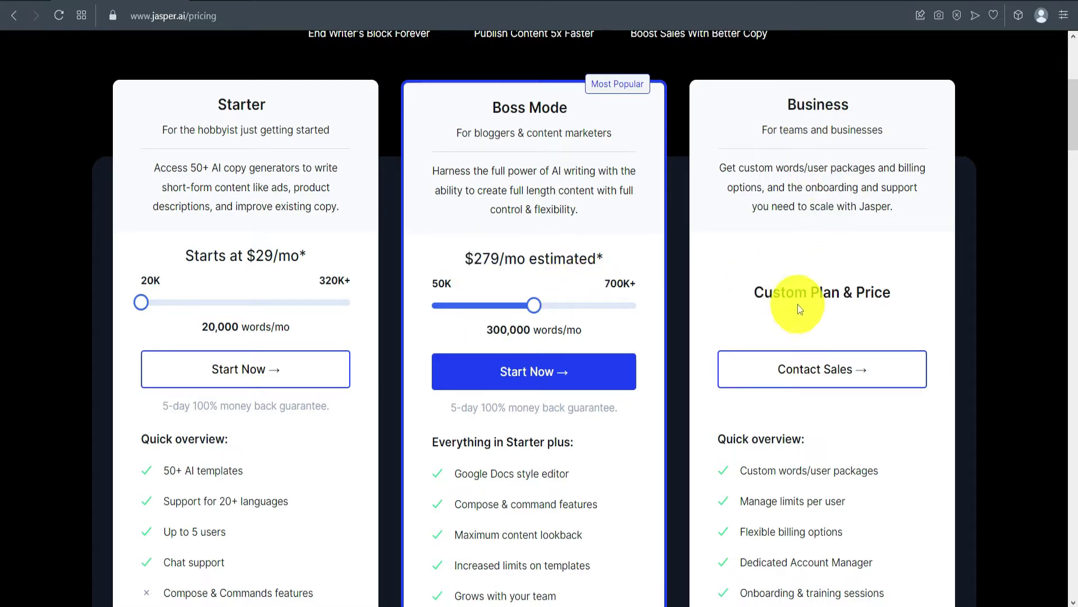
pyautogui.scroll(-10, 810, 191)
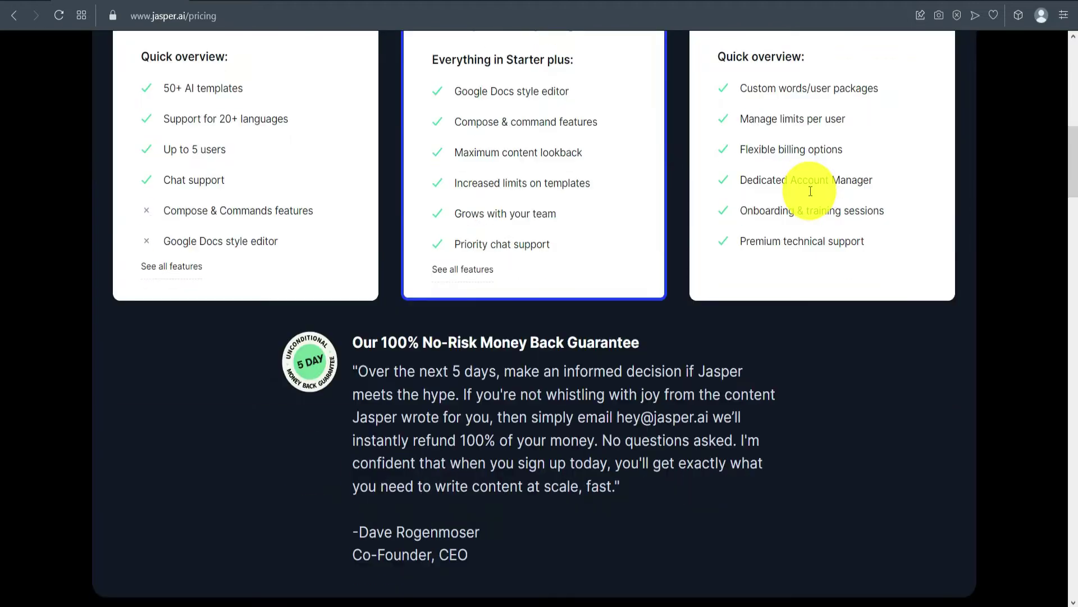
pyautogui.scroll(1, 469, 326)
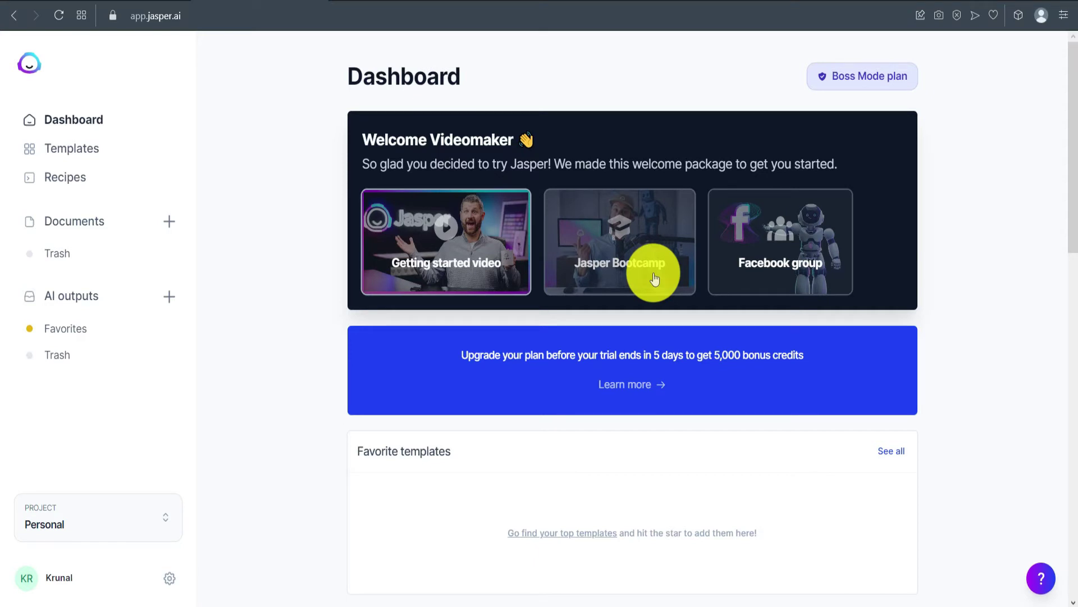
# - Open the template library and browse the templates in the Frameworks, Email and Website categories
pyautogui.click(80, 157)
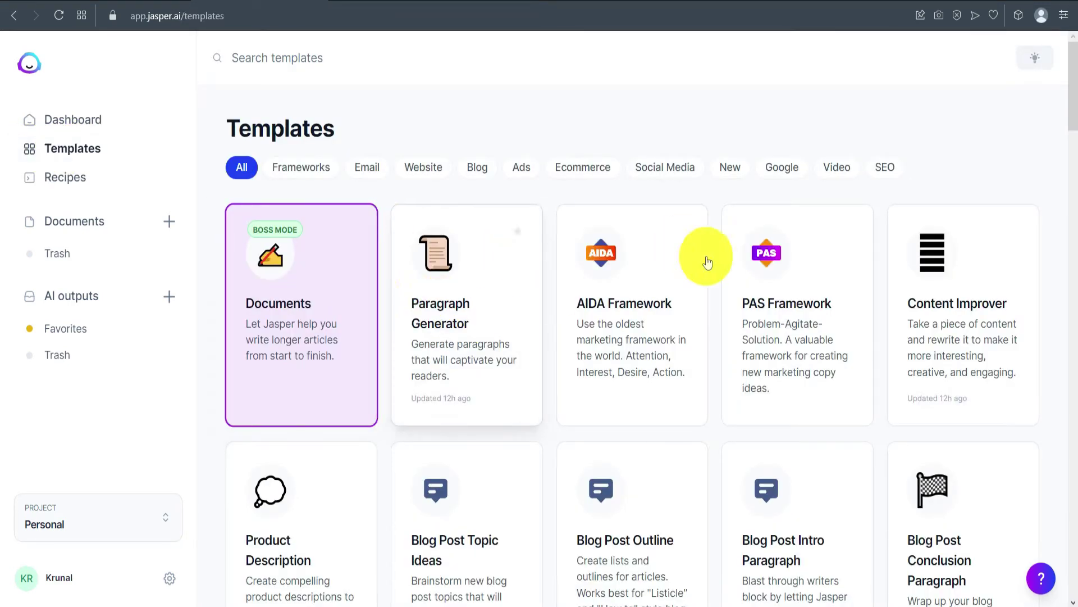
pyautogui.click(308, 167)
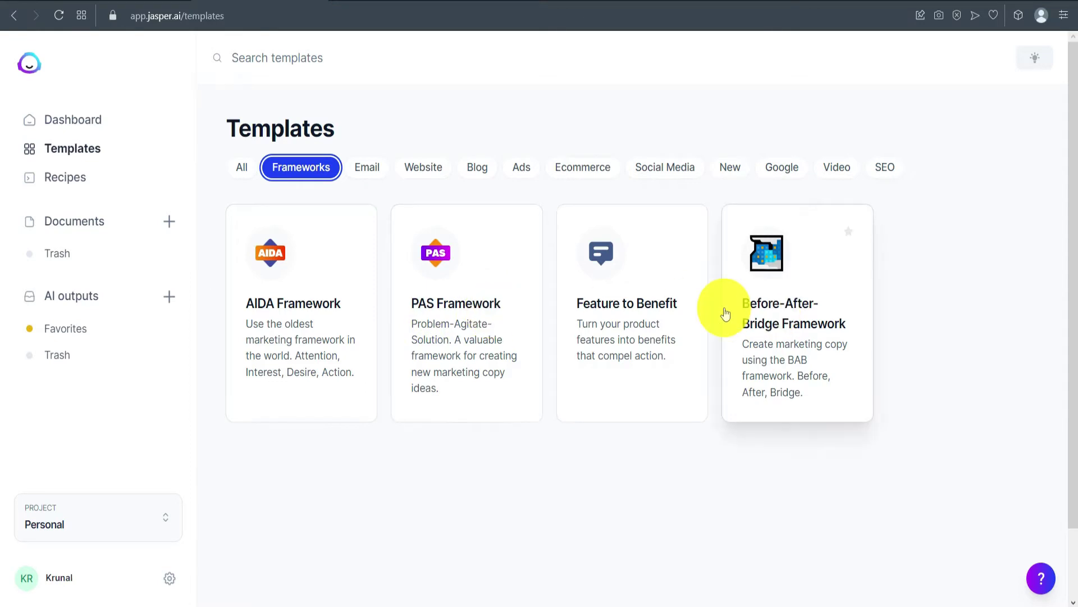
pyautogui.click(376, 177)
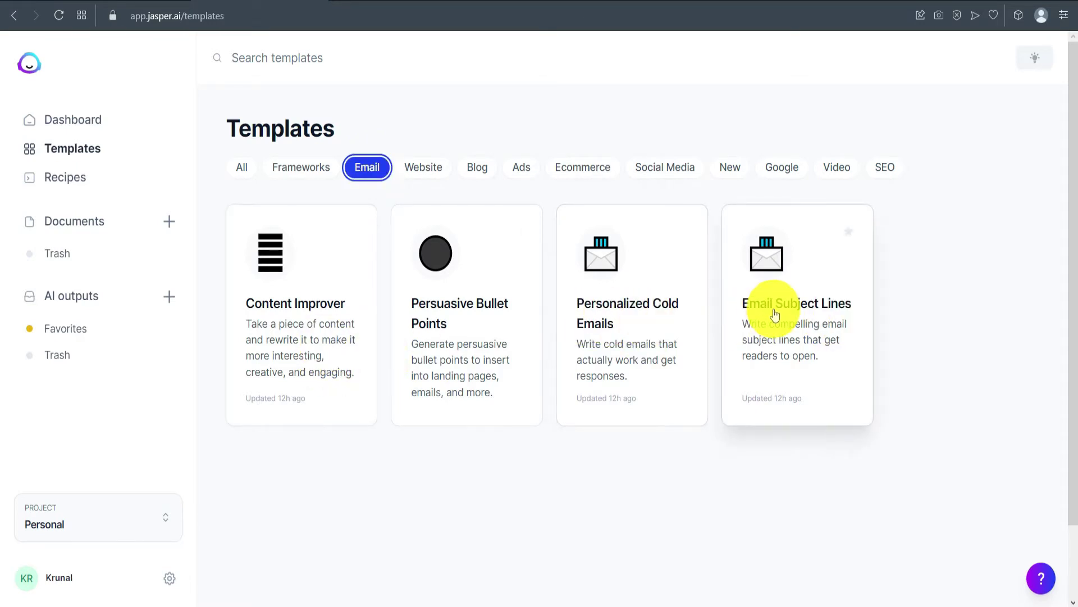
pyautogui.click(424, 168)
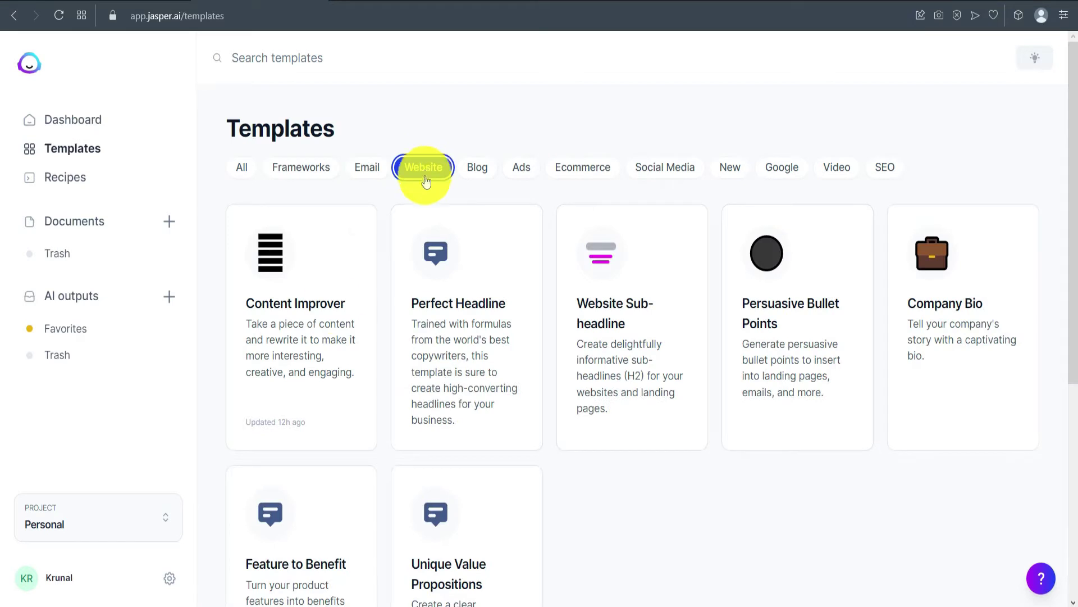
pyautogui.scroll(-1, 224, 298)
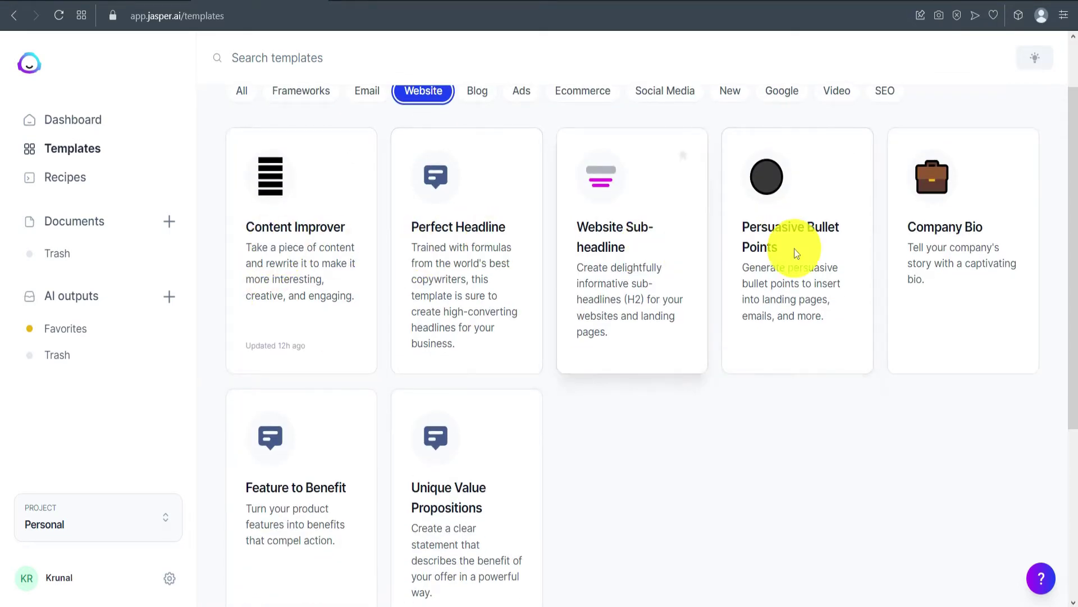
pyautogui.scroll(-1, 561, 296)
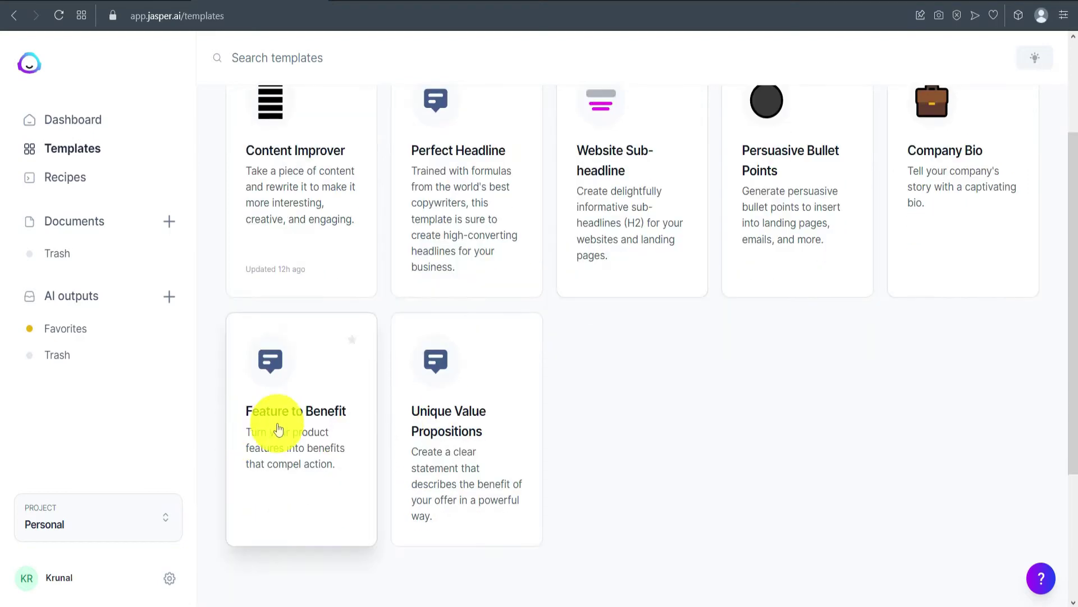
# - Browse the templates in the Blog, Ads and Ecommerce categories
pyautogui.scroll(2, 313, 428)
pyautogui.click(478, 167)
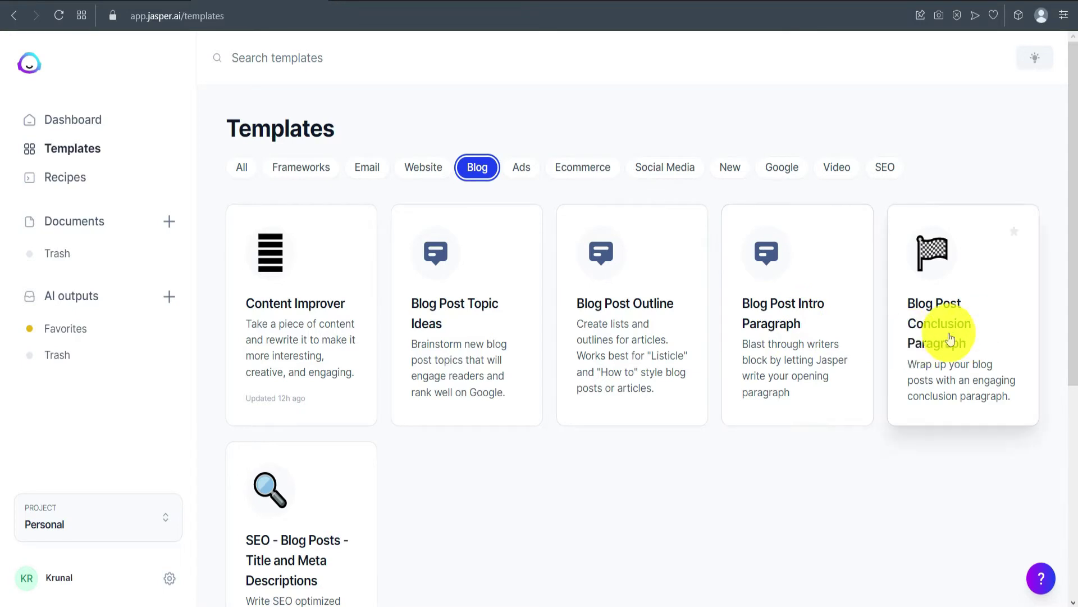
pyautogui.scroll(-2, 898, 348)
pyautogui.scroll(2, 533, 320)
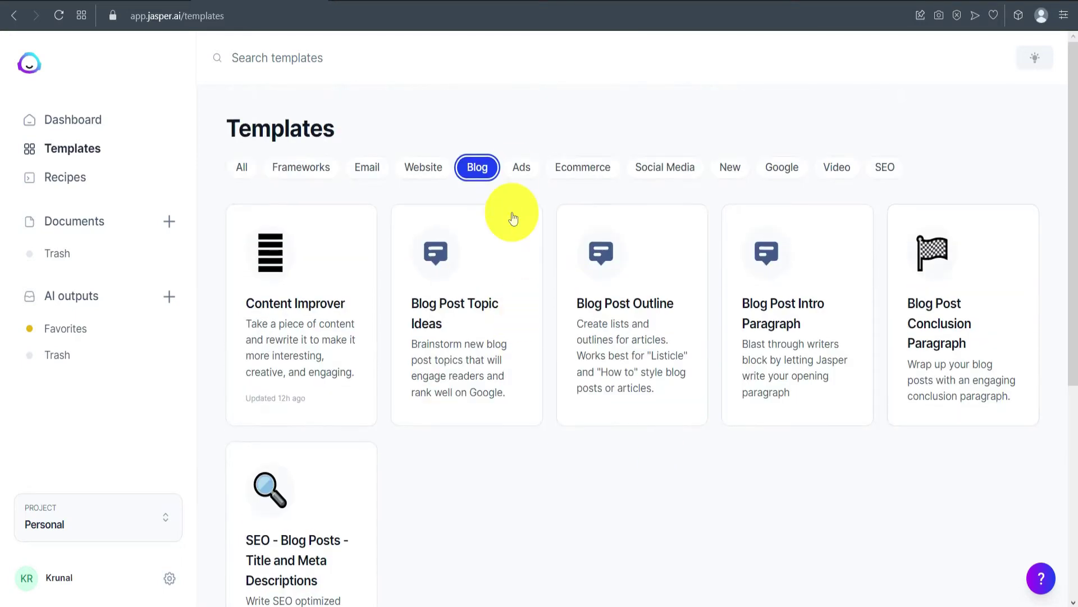
pyautogui.click(521, 177)
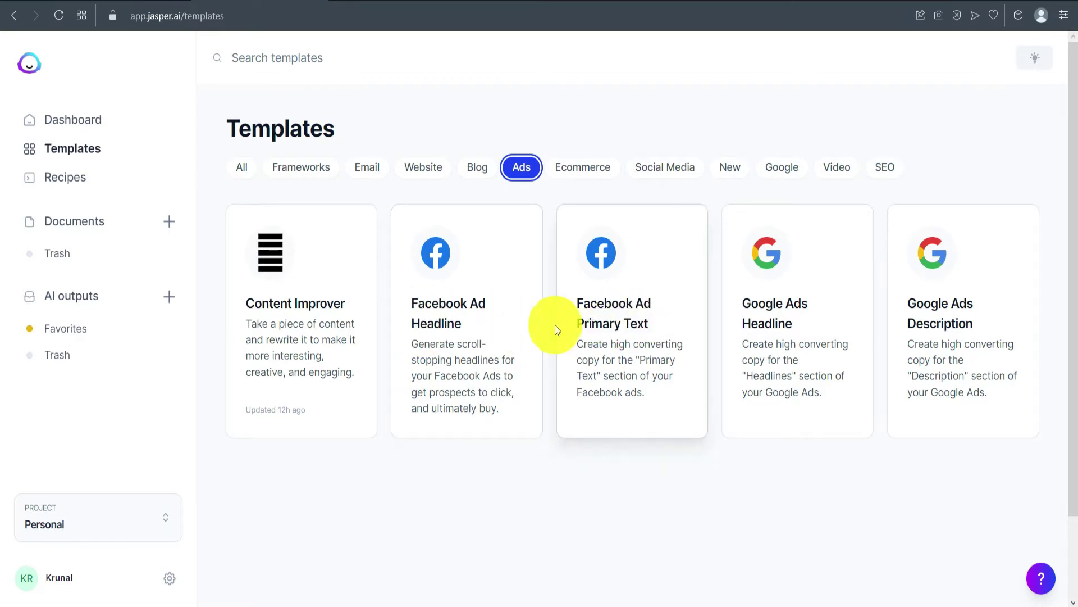
pyautogui.click(579, 169)
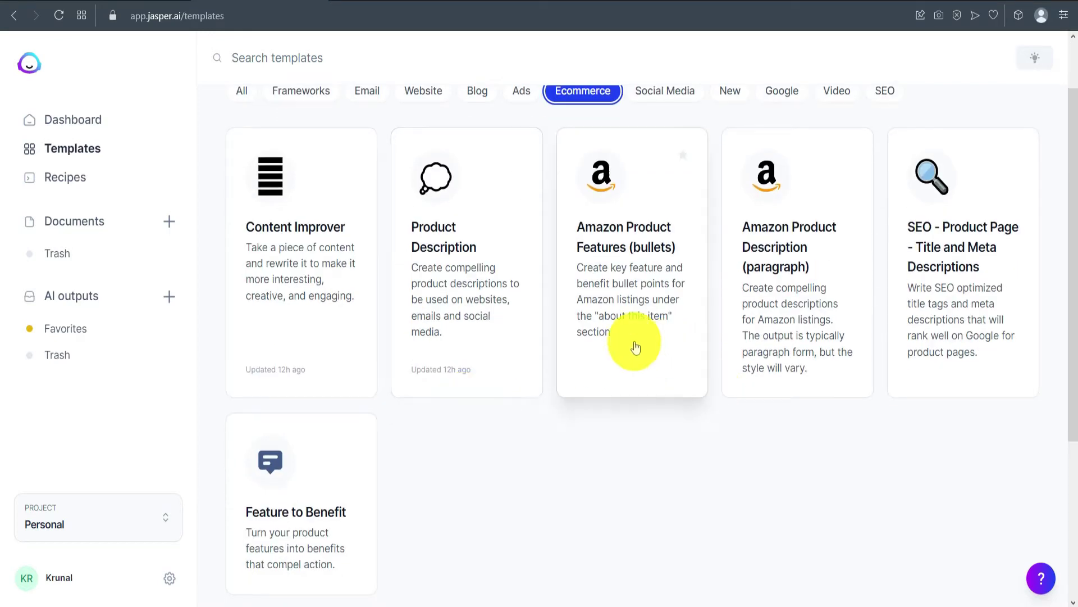
pyautogui.scroll(-1, 617, 298)
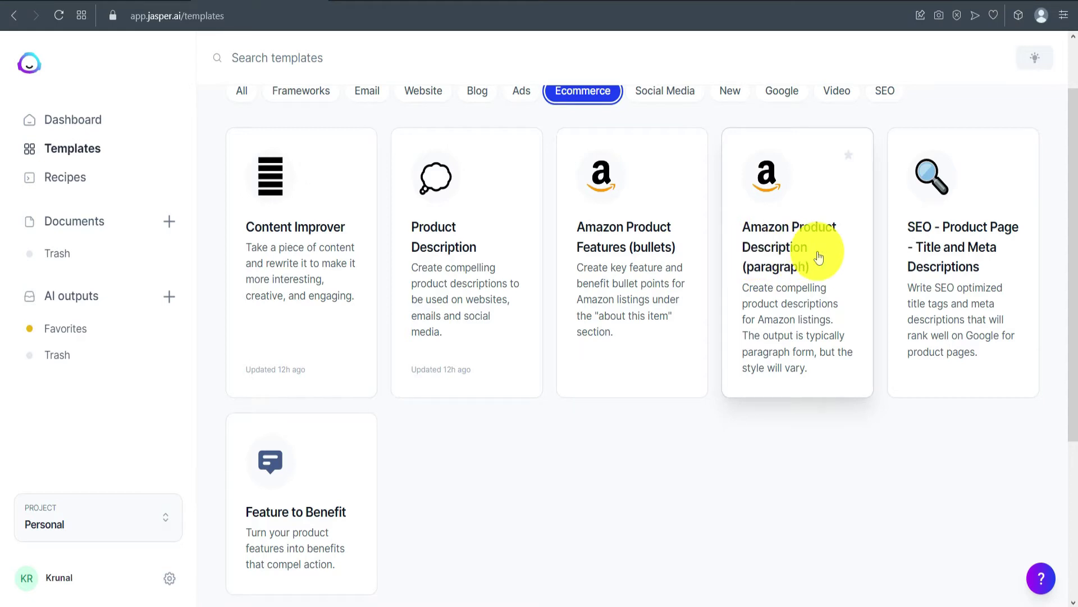
# - Browse the templates in the Social Media and New categories
pyautogui.scroll(1, 758, 252)
pyautogui.click(653, 169)
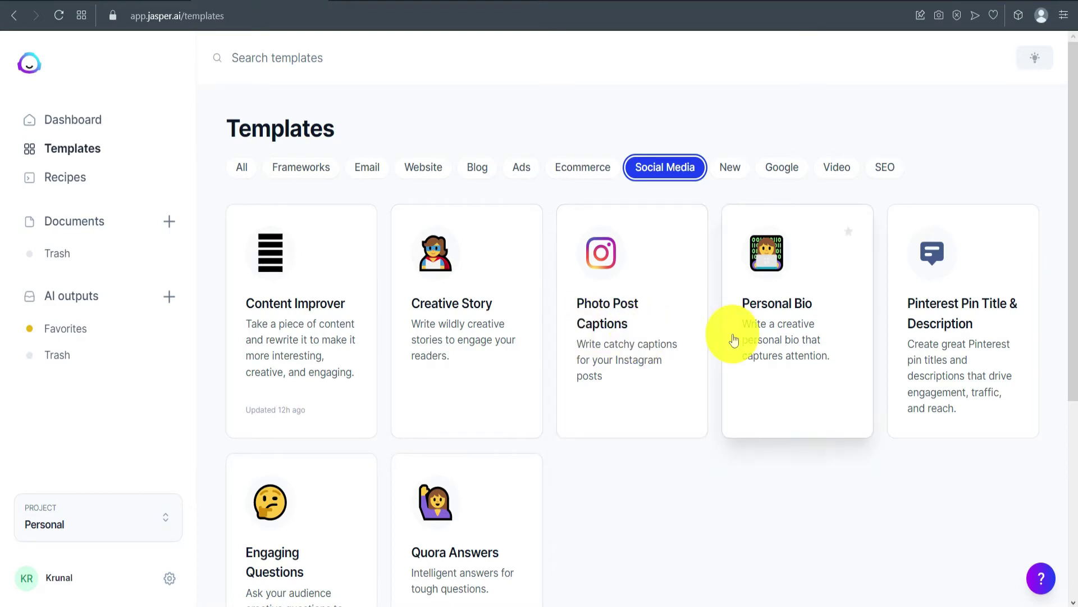
pyautogui.scroll(-1, 758, 303)
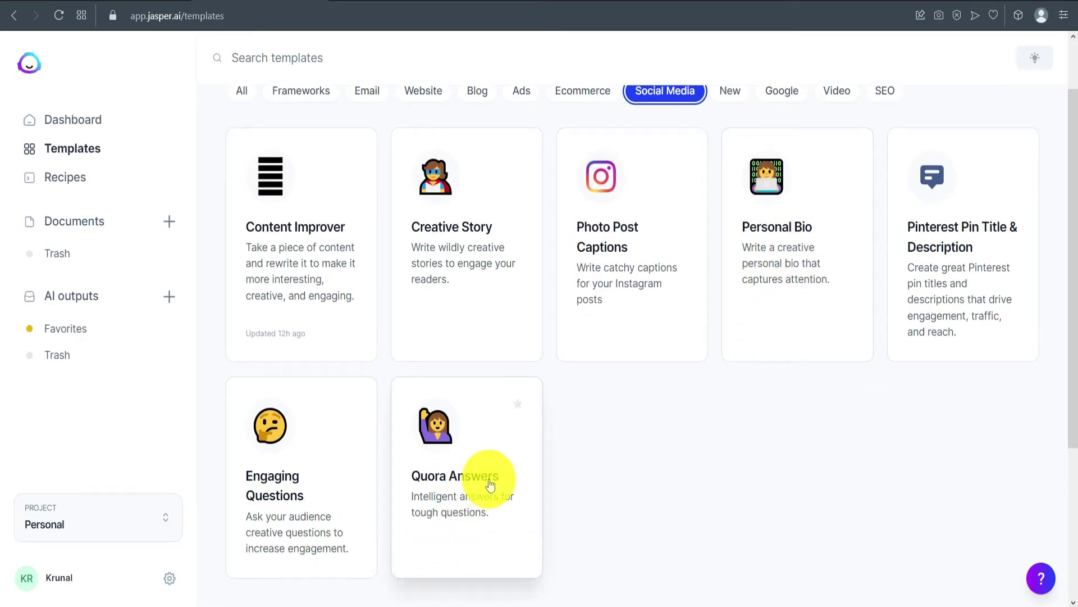
pyautogui.scroll(1, 674, 270)
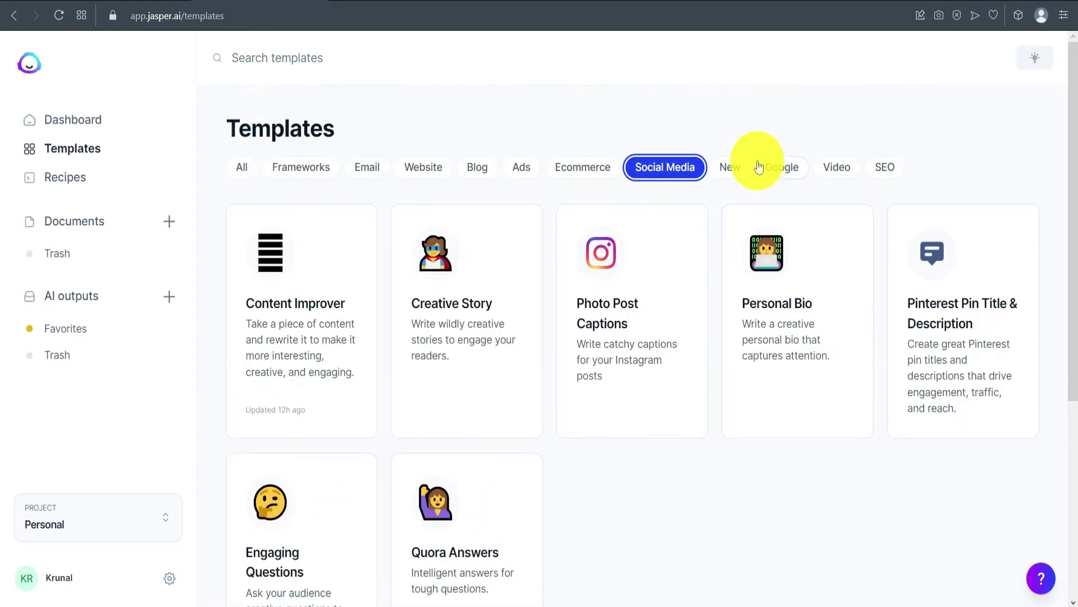
pyautogui.click(727, 167)
pyautogui.scroll(-1, 419, 373)
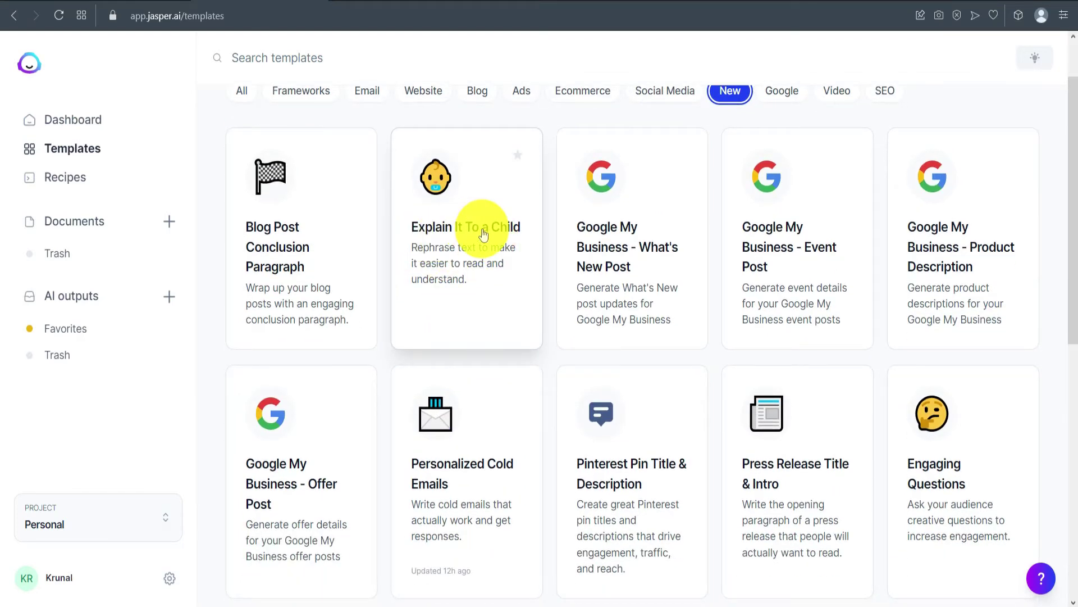
pyautogui.scroll(-2, 483, 234)
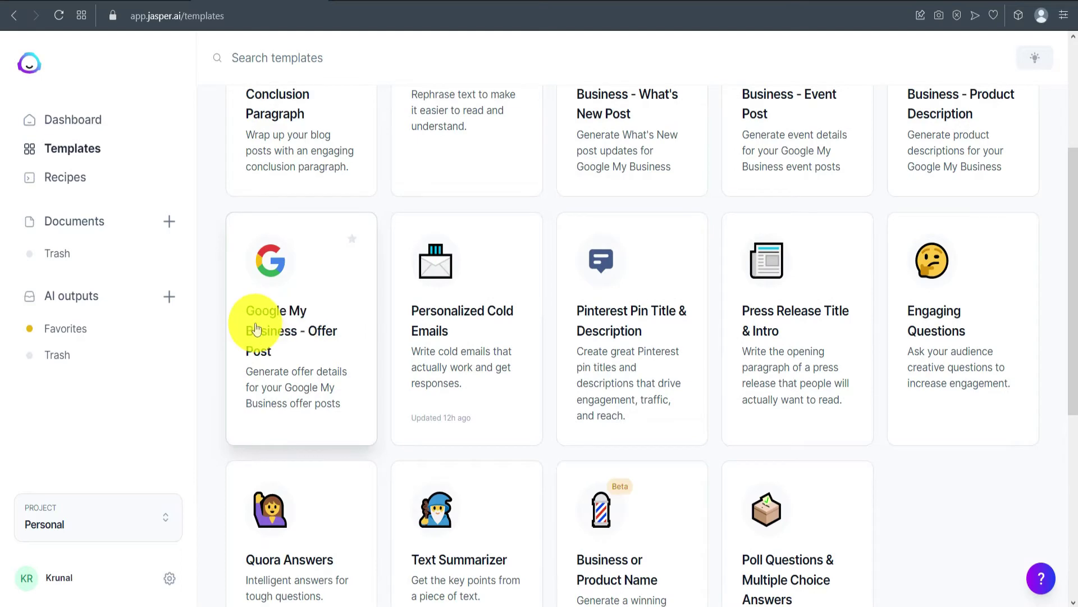
pyautogui.scroll(-3, 272, 360)
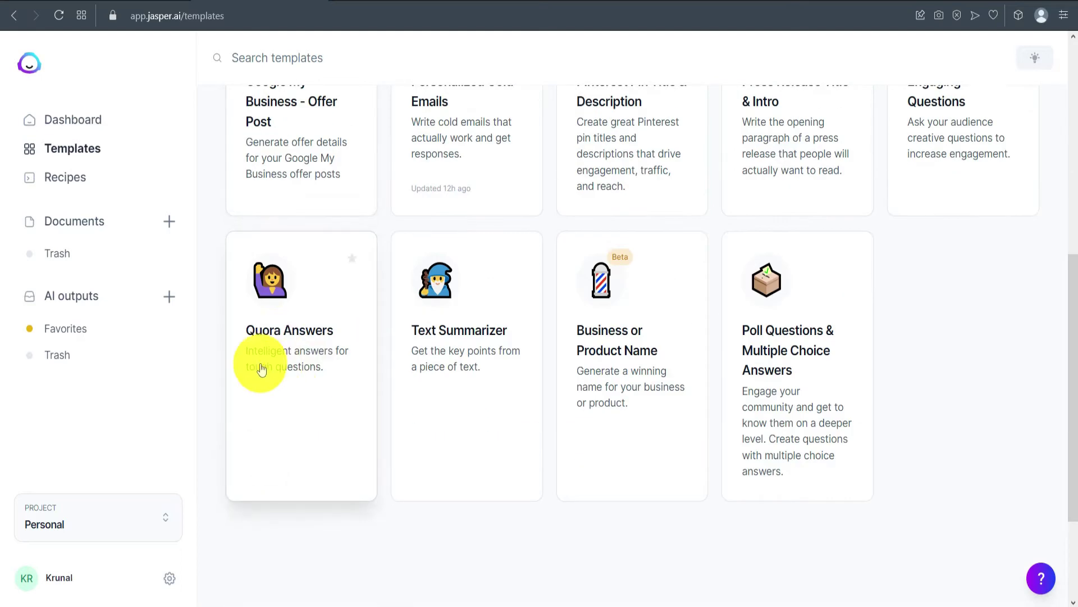
pyautogui.scroll(4, 522, 366)
pyautogui.scroll(2, 766, 337)
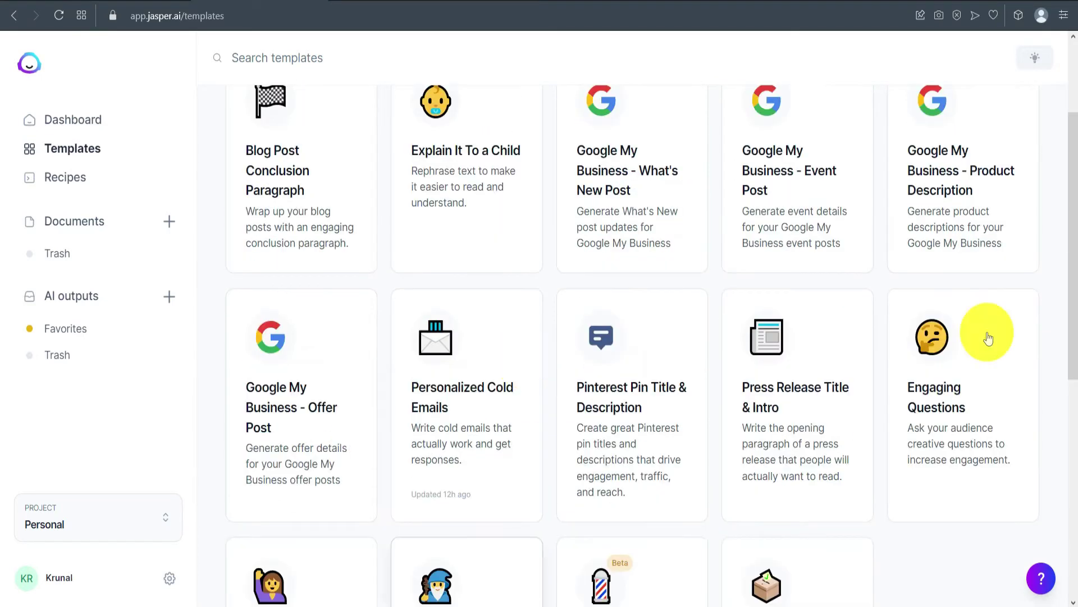
# - Browse the Google, Video and SEO template categories and return to the list of all templates
pyautogui.click(777, 168)
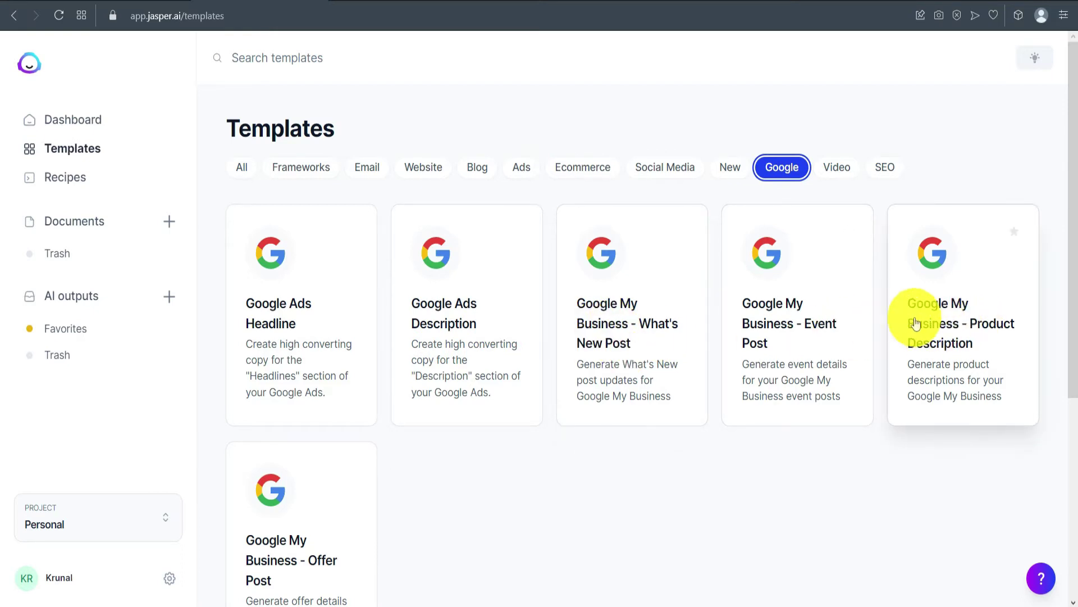
pyautogui.click(834, 166)
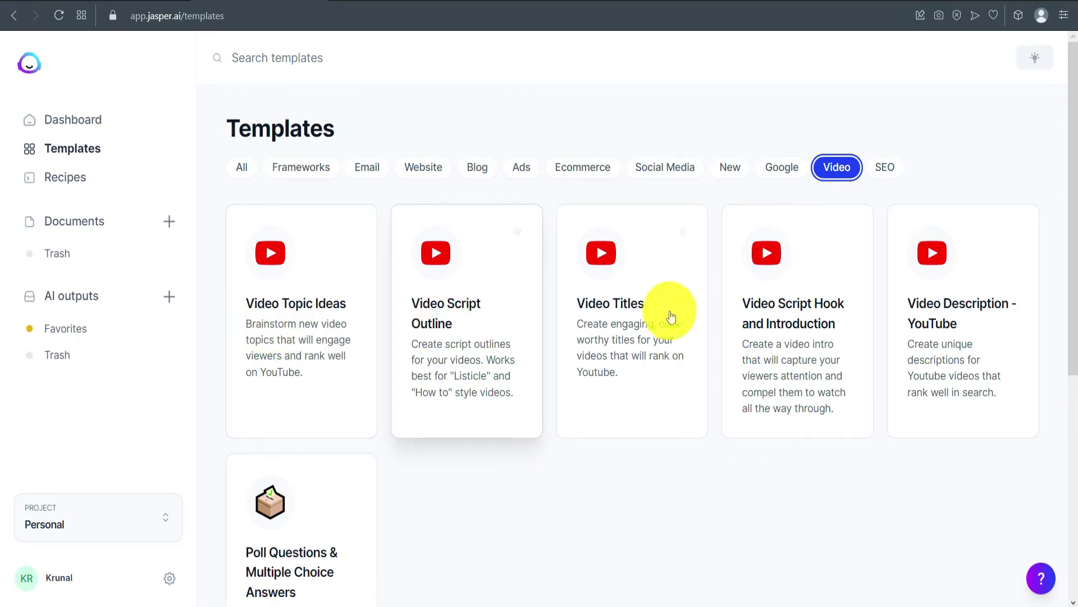
pyautogui.scroll(-3, 939, 164)
pyautogui.scroll(3, 944, 188)
pyautogui.click(889, 179)
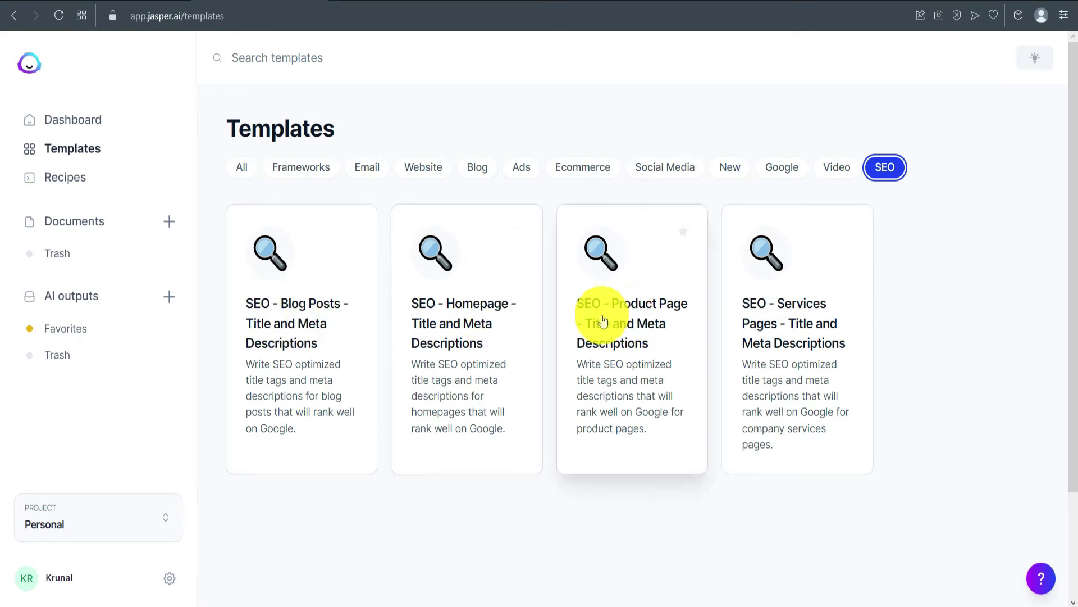
pyautogui.click(243, 168)
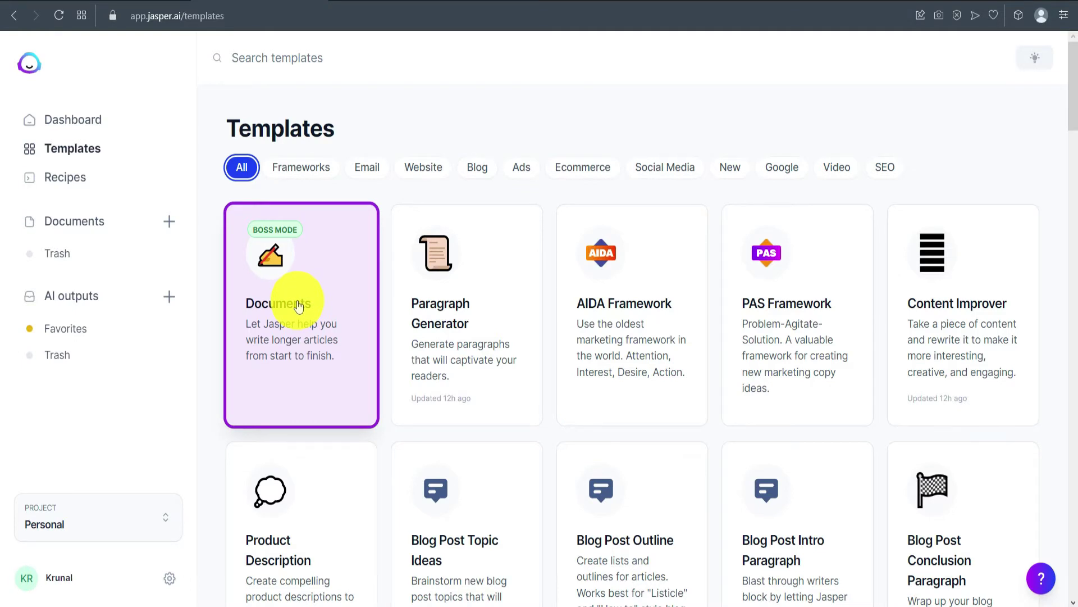
# - Browse the featured recipes and open the Blog Post recipe to read its description and recipe content
pyautogui.click(91, 184)
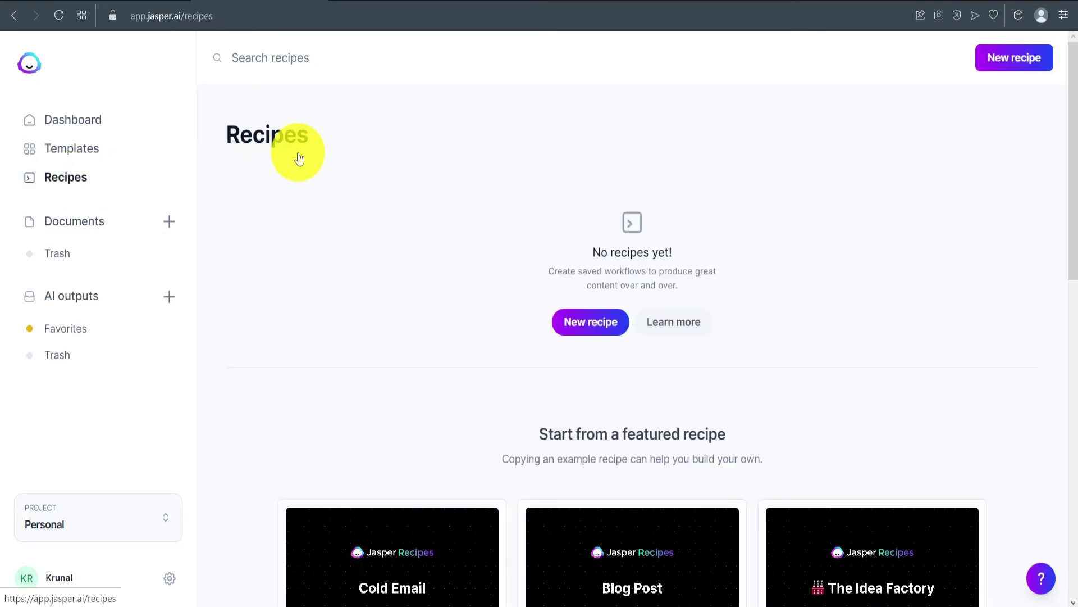
pyautogui.scroll(-5, 292, 157)
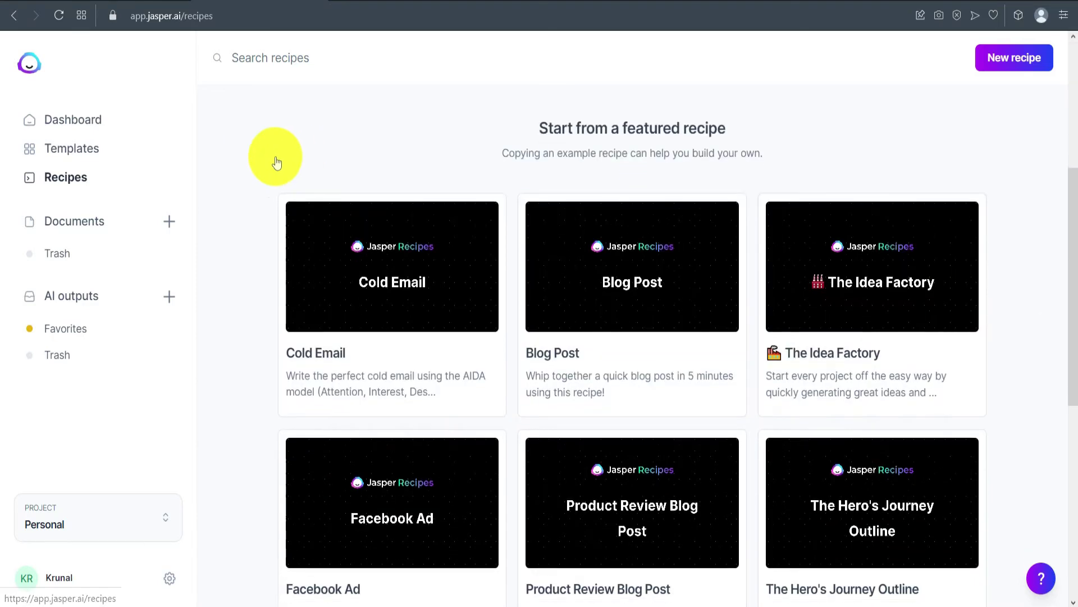
pyautogui.scroll(-3, 224, 335)
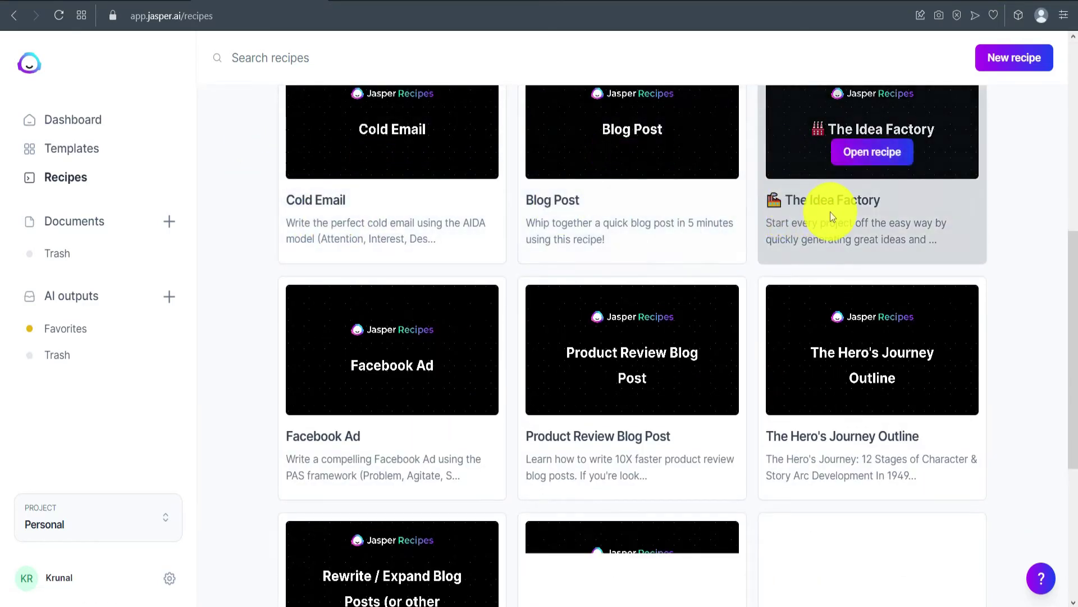
pyautogui.scroll(-1, 498, 372)
pyautogui.scroll(3, 541, 367)
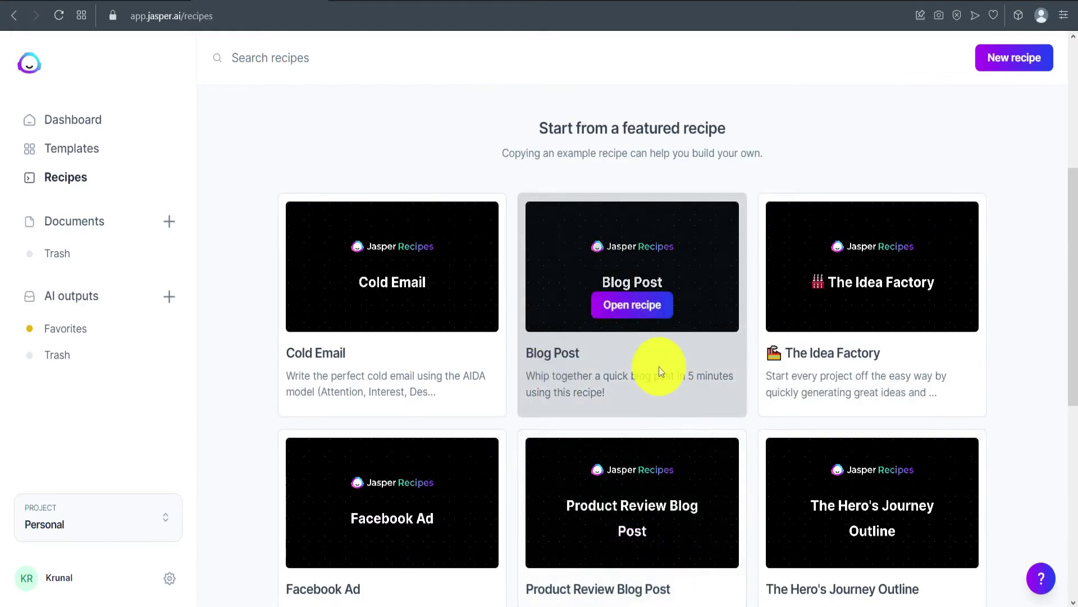
pyautogui.click(637, 307)
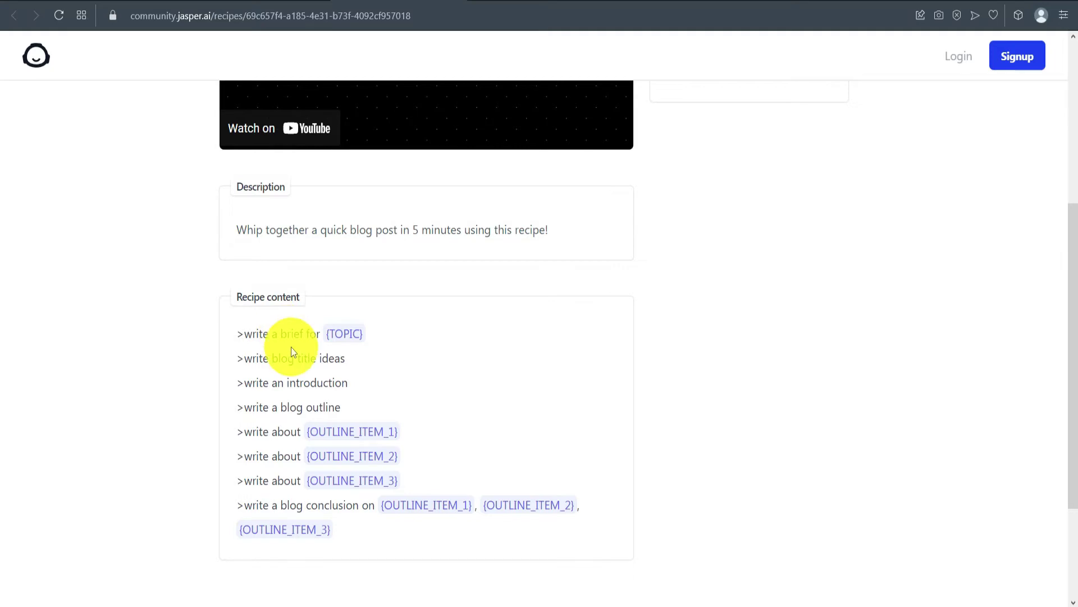
pyautogui.scroll(1, 558, 304)
# - Open a blank new recipe form and examine its title, description, Jasper Commands and YouTube explainer video fields
pyautogui.click(795, 149)
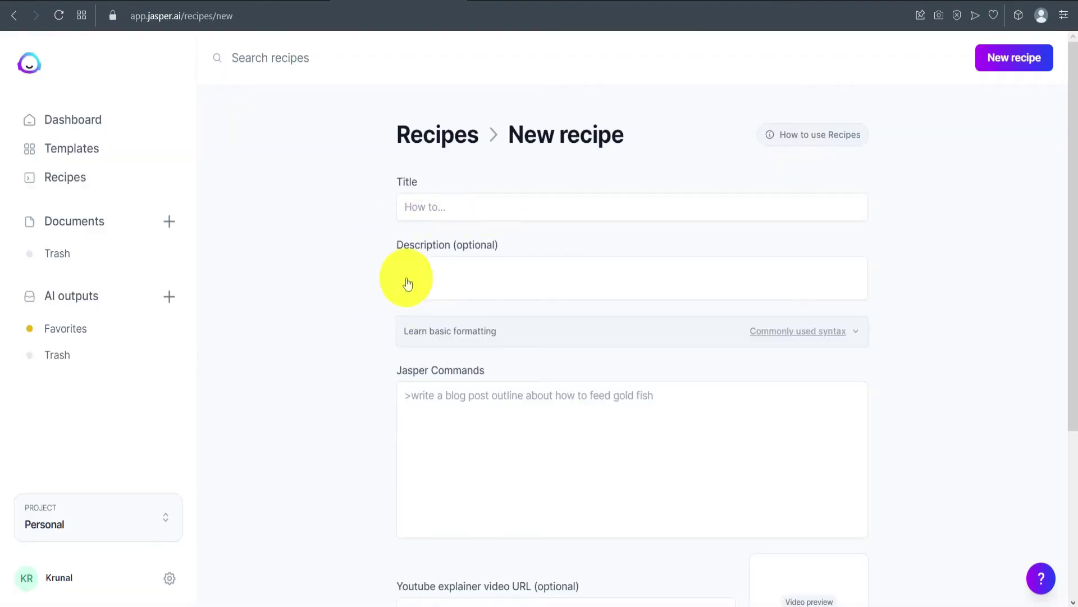
pyautogui.scroll(-4, 348, 287)
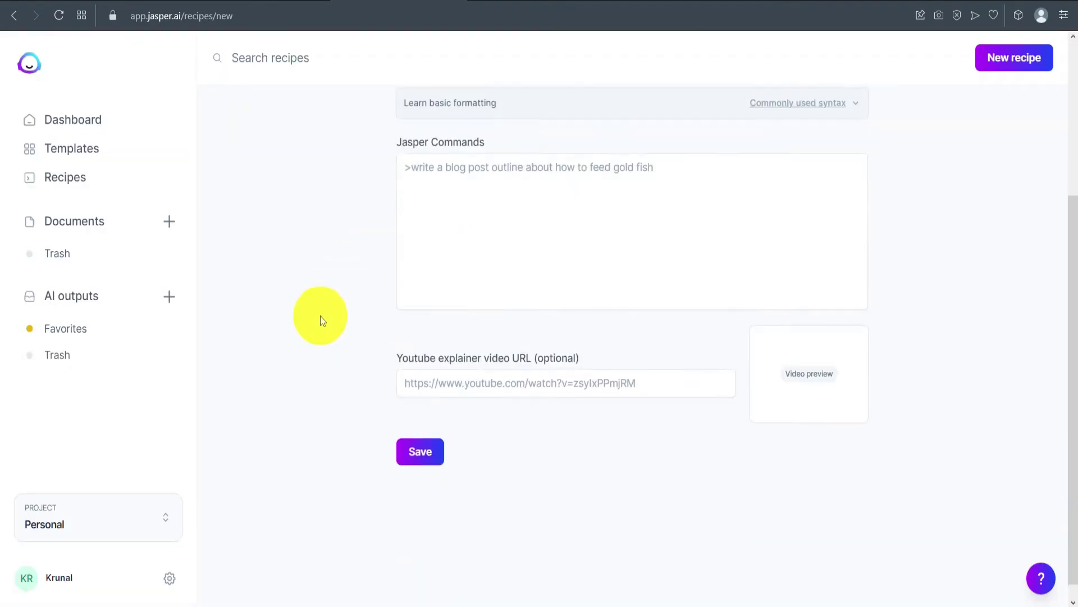
pyautogui.scroll(4, 359, 259)
pyautogui.click(484, 295)
pyautogui.click(342, 234)
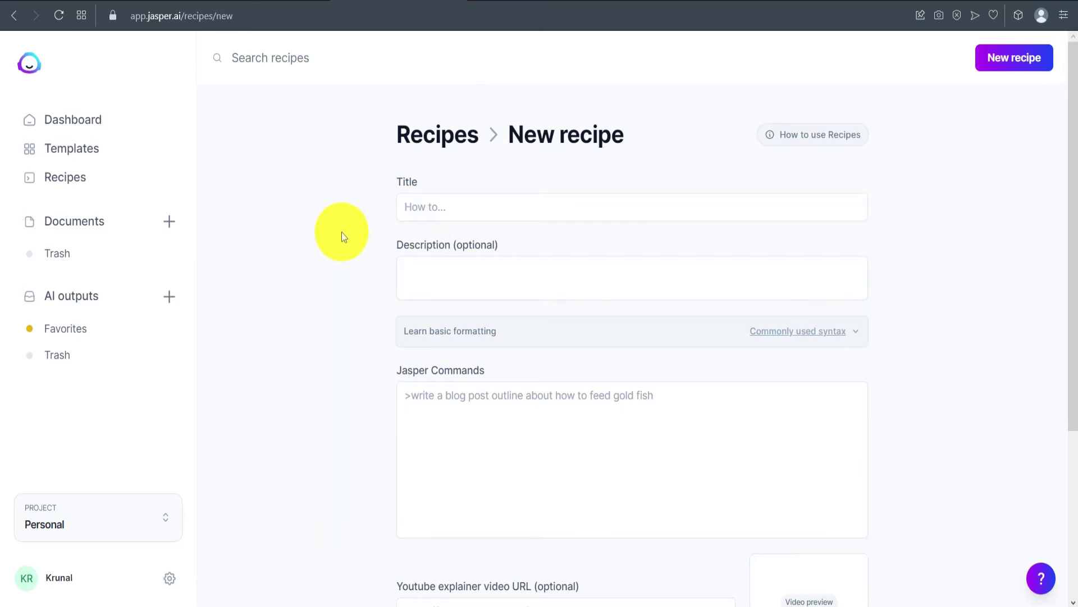
# - Return from the new recipe form to the template library
pyautogui.click(114, 157)
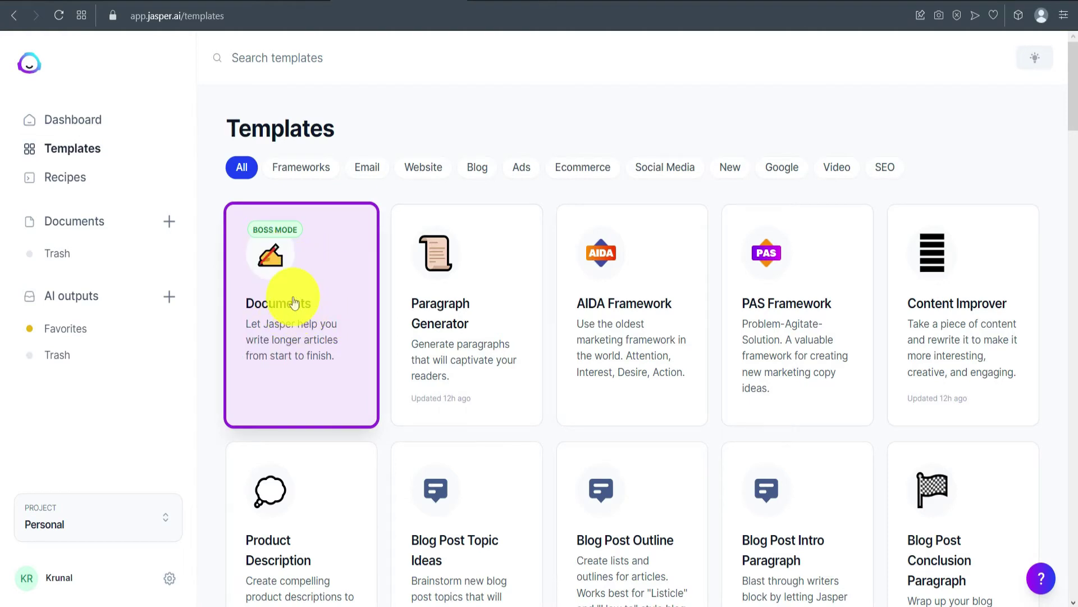
# - Start a new document with the Blog post workflow and look over its content description form
pyautogui.click(294, 303)
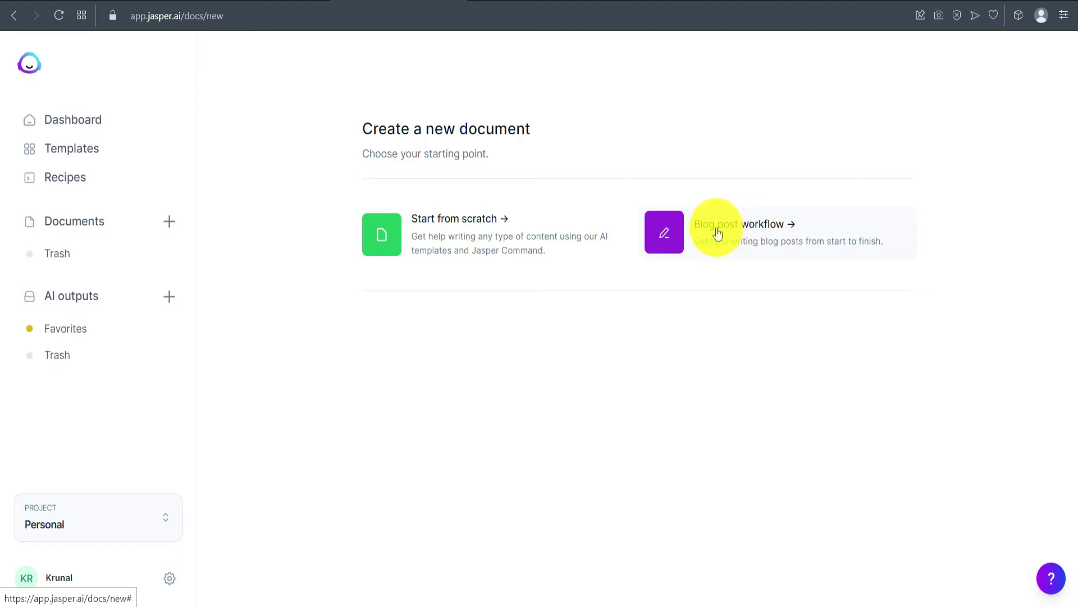
pyautogui.click(752, 230)
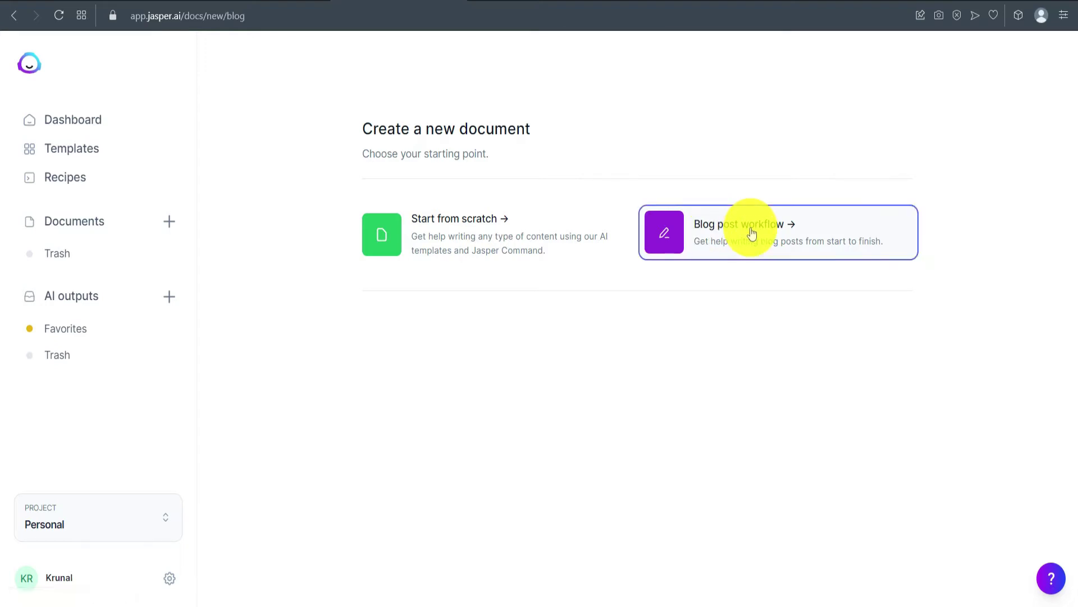
pyautogui.scroll(-1, 545, 302)
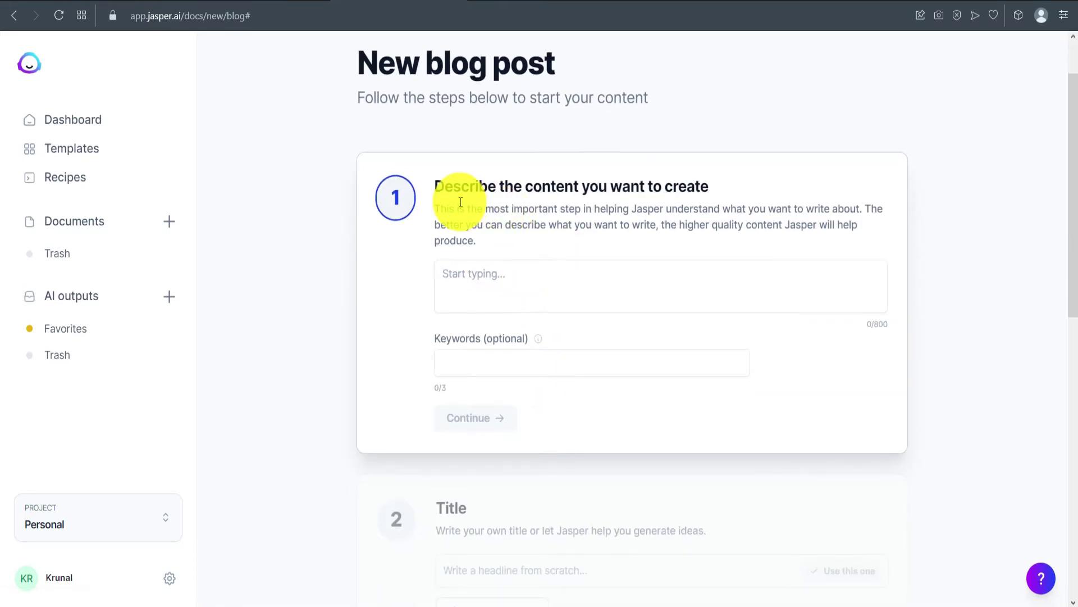
pyautogui.scroll(1, 453, 196)
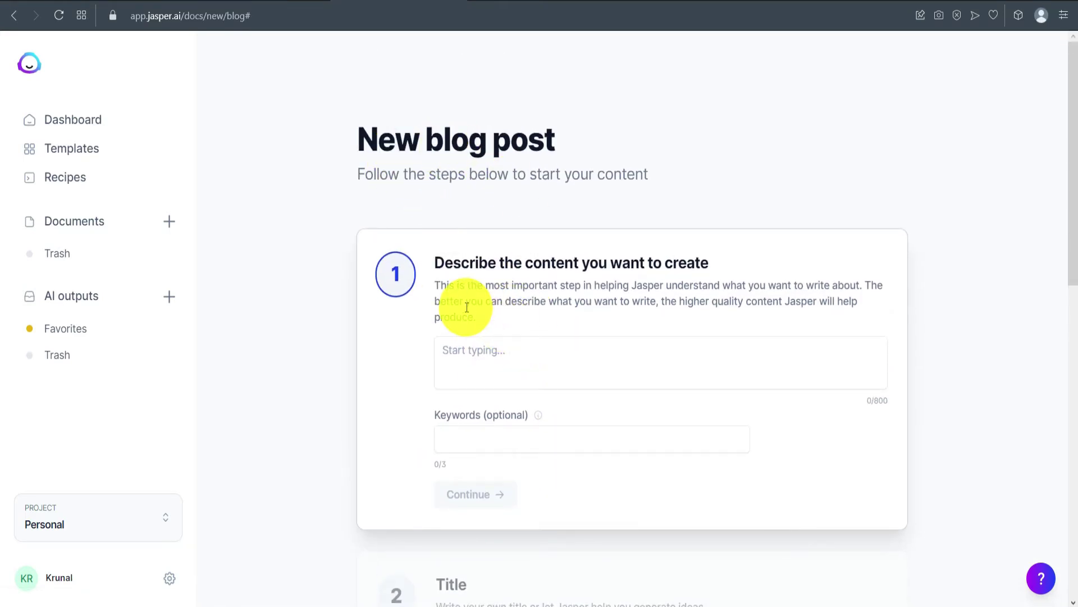
pyautogui.scroll(-1, 466, 307)
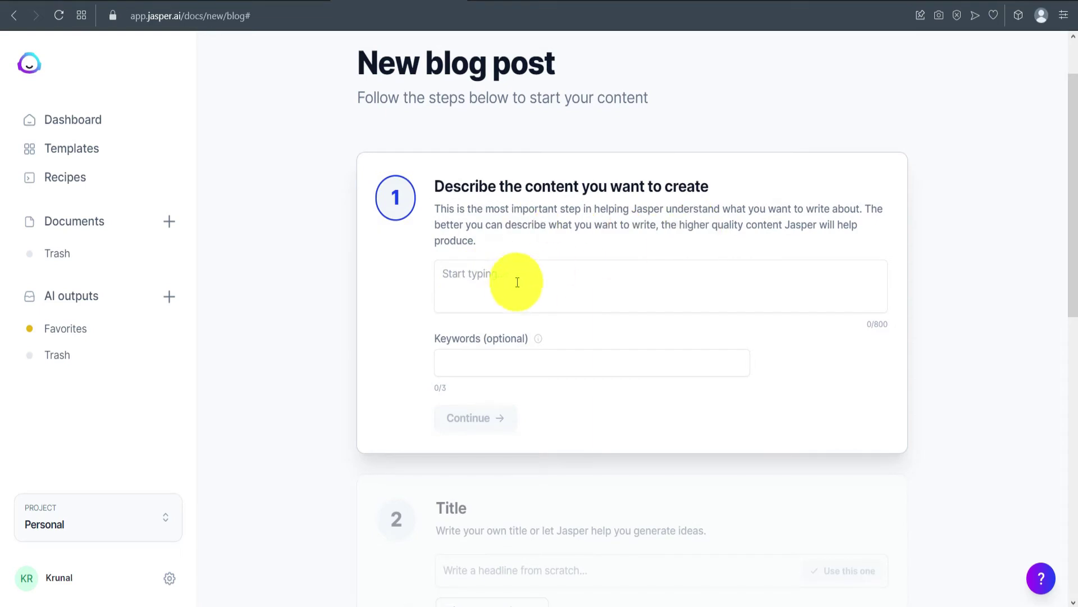
# - Describe the blog post content as "how to lose weight fast", leave the keywords empty, and continue to the title stage
pyautogui.click(494, 281)
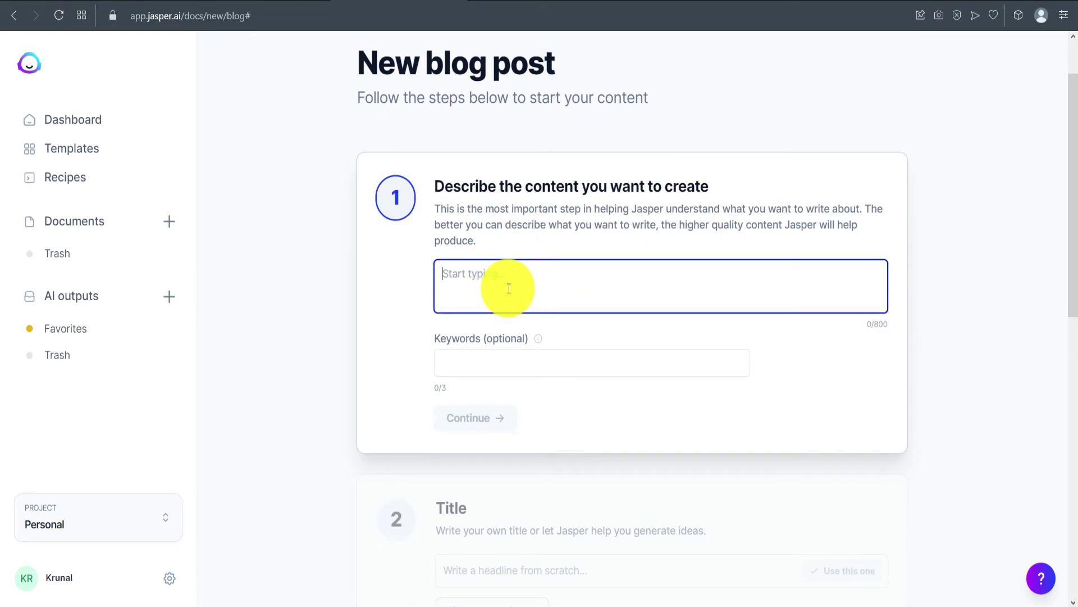
pyautogui.write('how to lose weight fast')
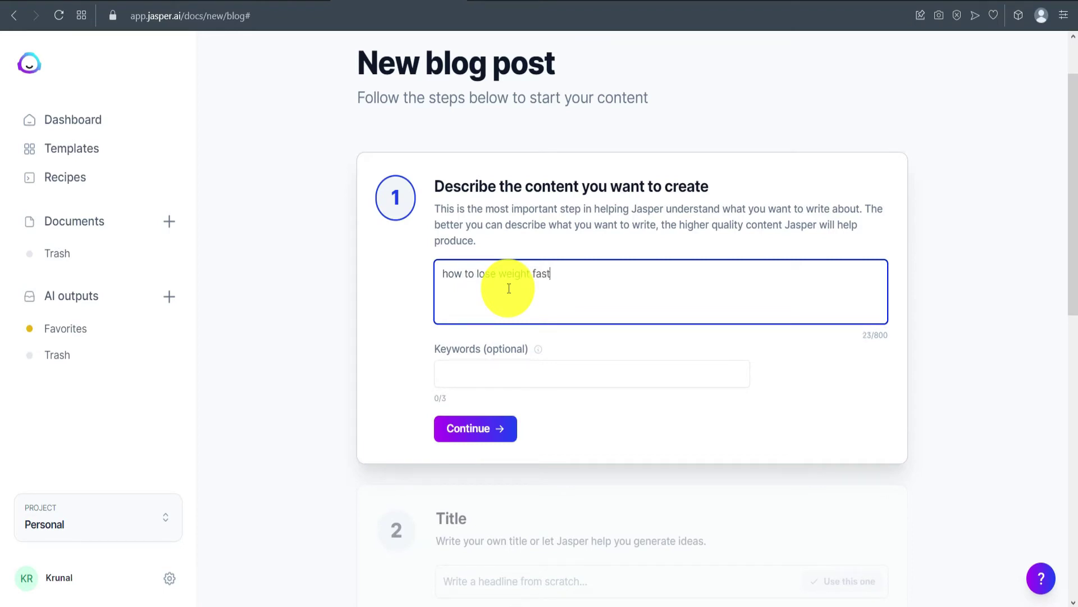
pyautogui.click(497, 373)
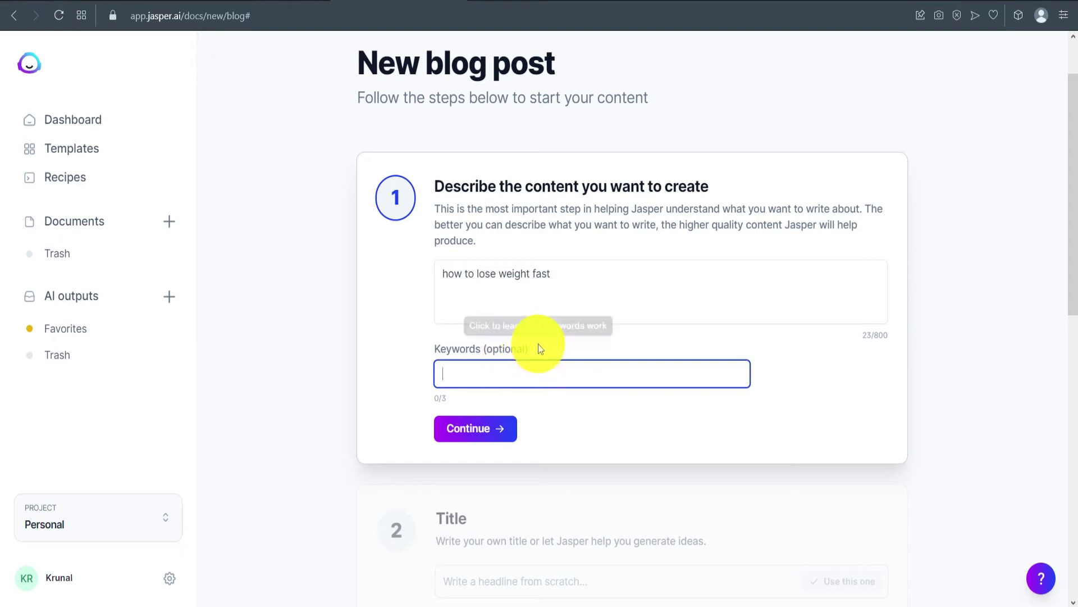
pyautogui.scroll(-2, 506, 367)
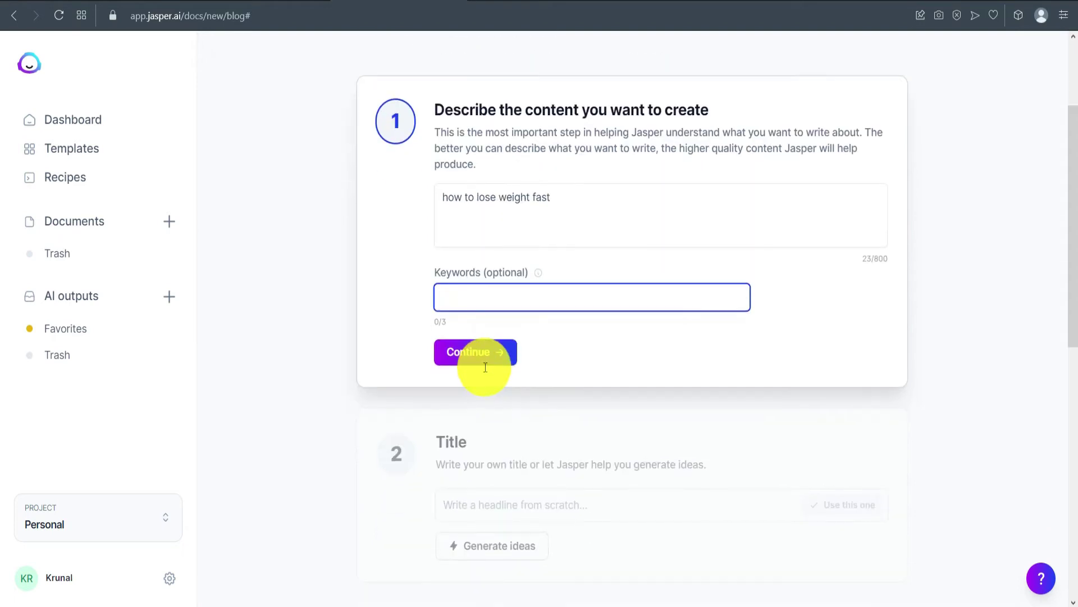
pyautogui.click(482, 352)
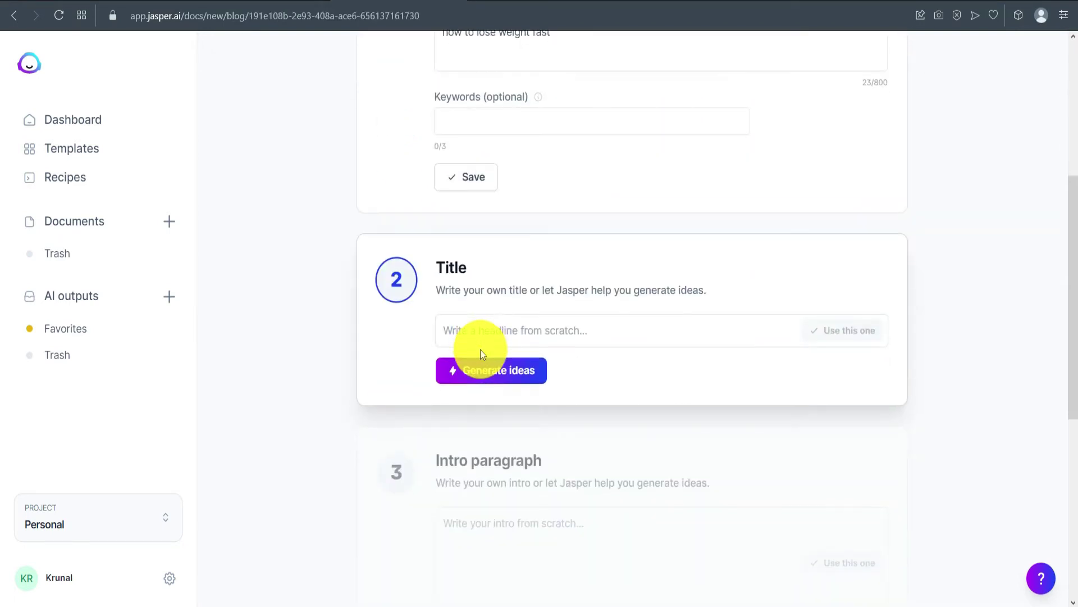
# - Generate title ideas and use the first suggestion, "How to Lose Weight Fast: The Ultimate Guide"
pyautogui.click(490, 377)
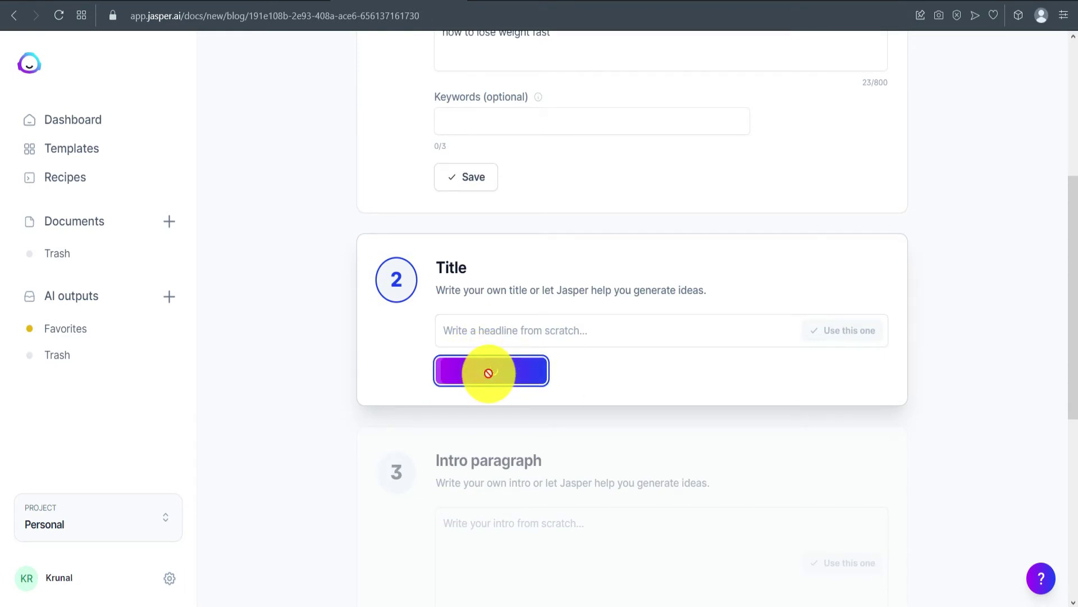
pyautogui.scroll(-2, 490, 374)
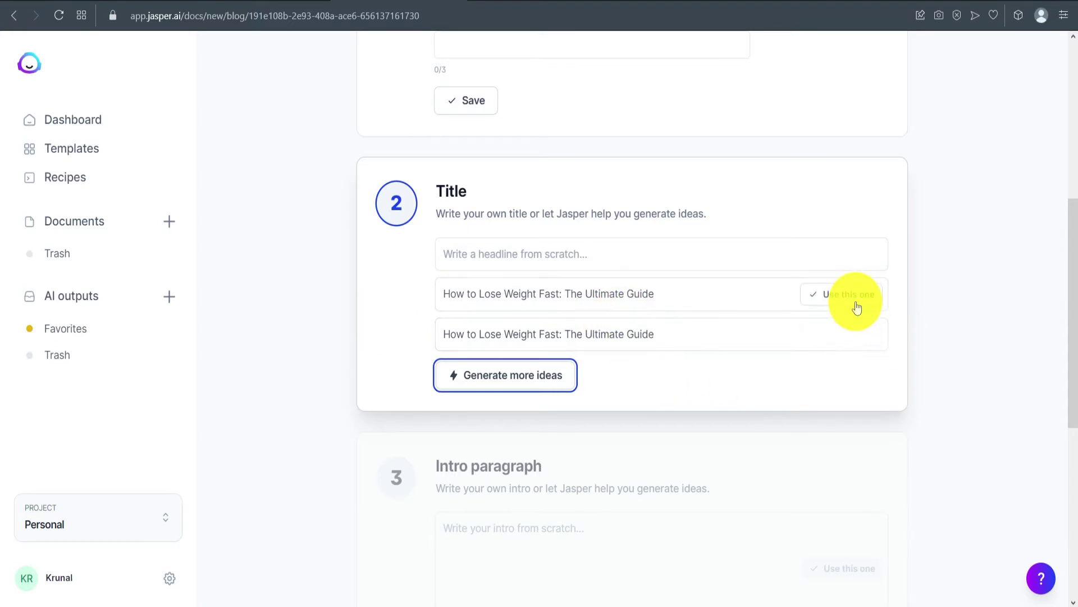
pyautogui.click(853, 295)
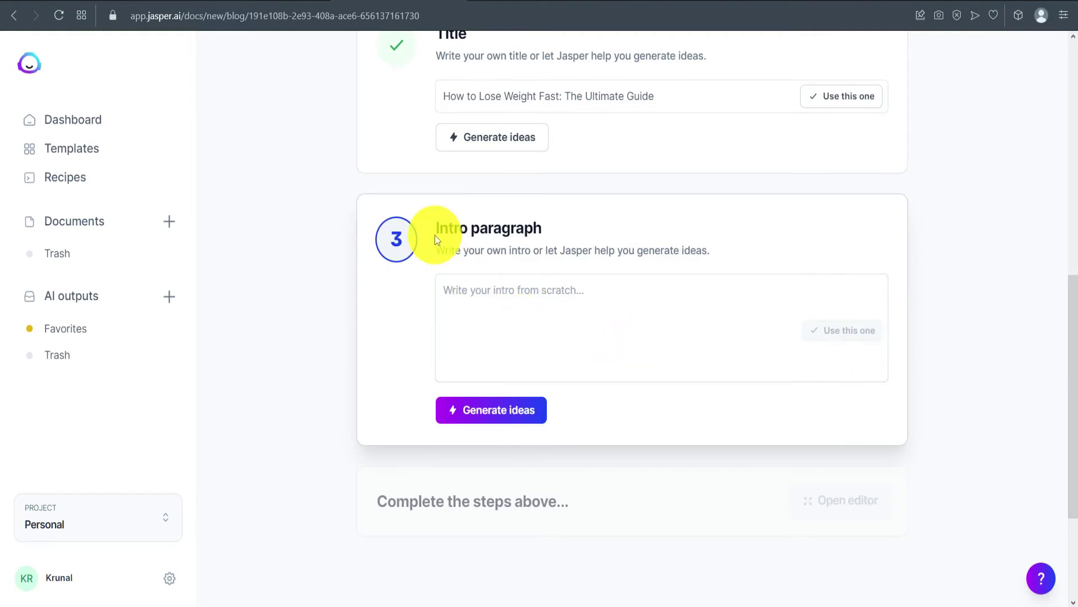
# - Generate intro paragraph ideas and use the one beginning "If you're looking to lose weight fast, you've come to the right place"
pyautogui.click(487, 415)
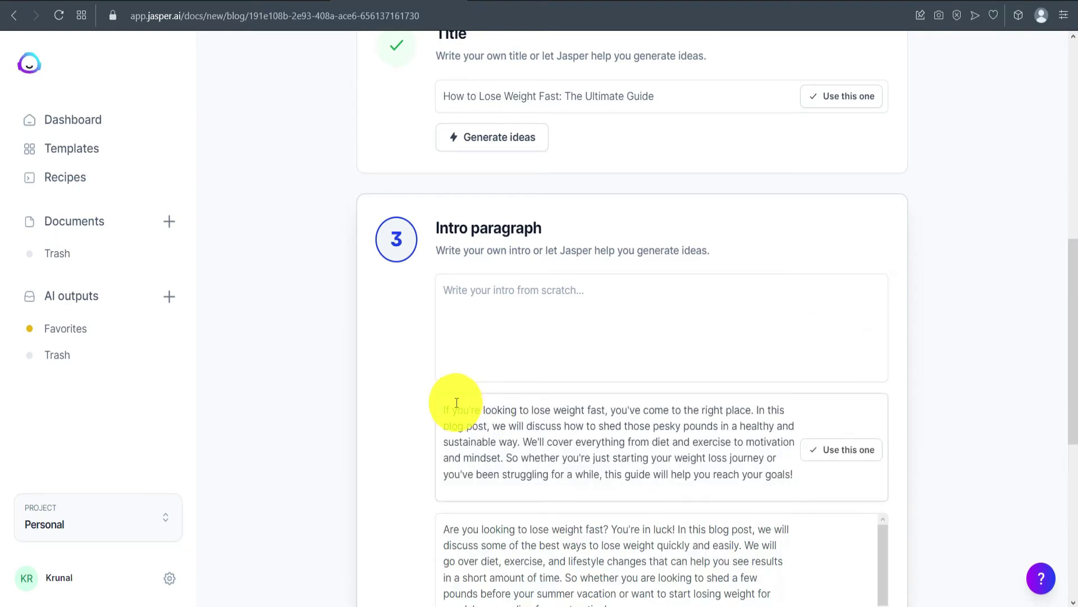
pyautogui.scroll(-3, 391, 374)
pyautogui.moveTo(511, 313)
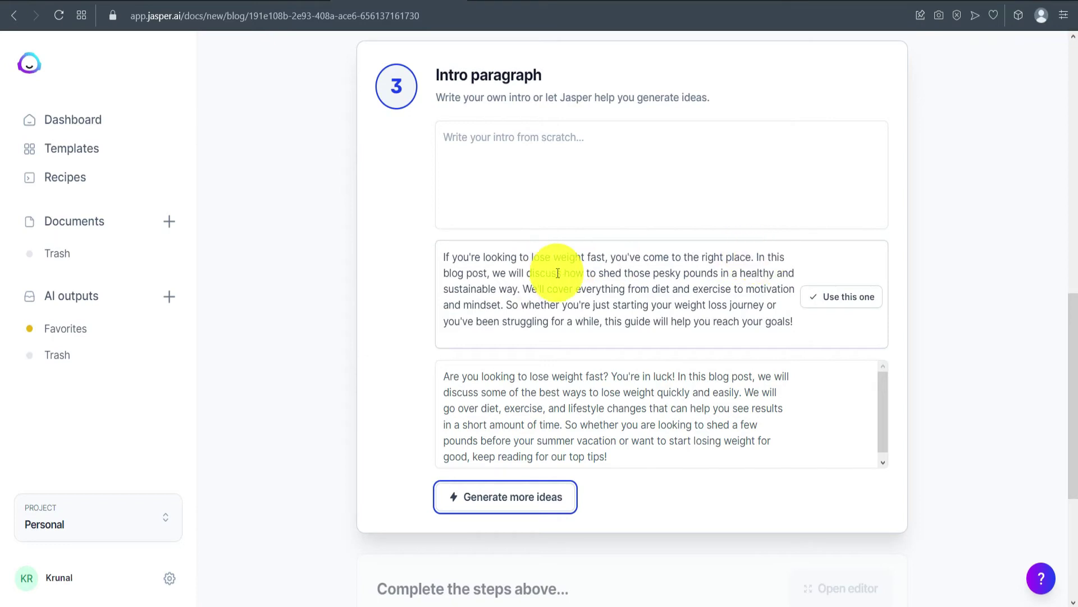
pyautogui.click(841, 296)
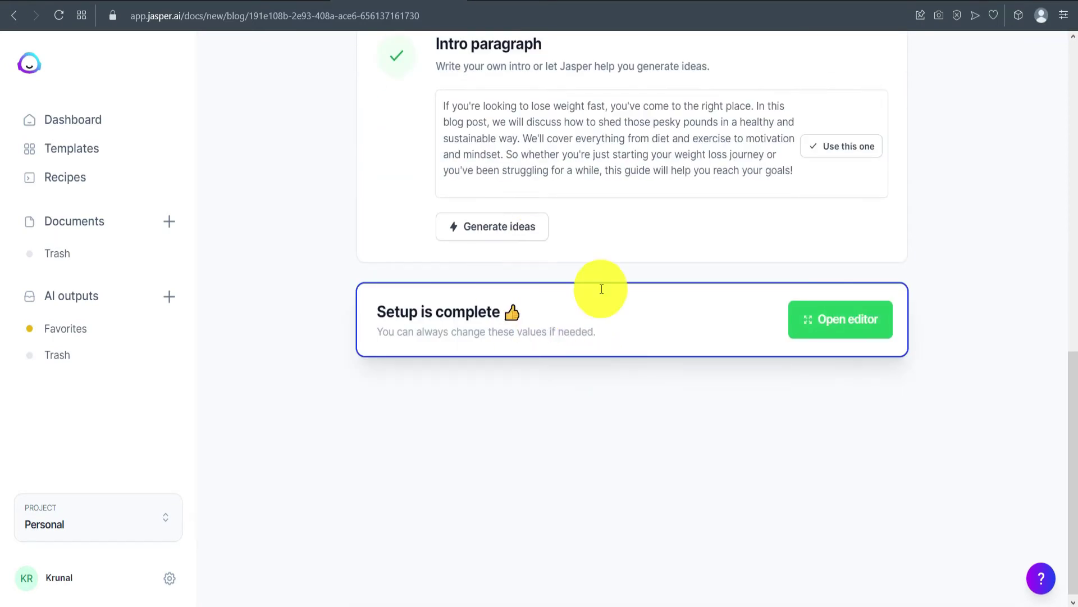
# - Open the blog post in the editor, show the templates alongside the document, and browse the template list
pyautogui.click(839, 323)
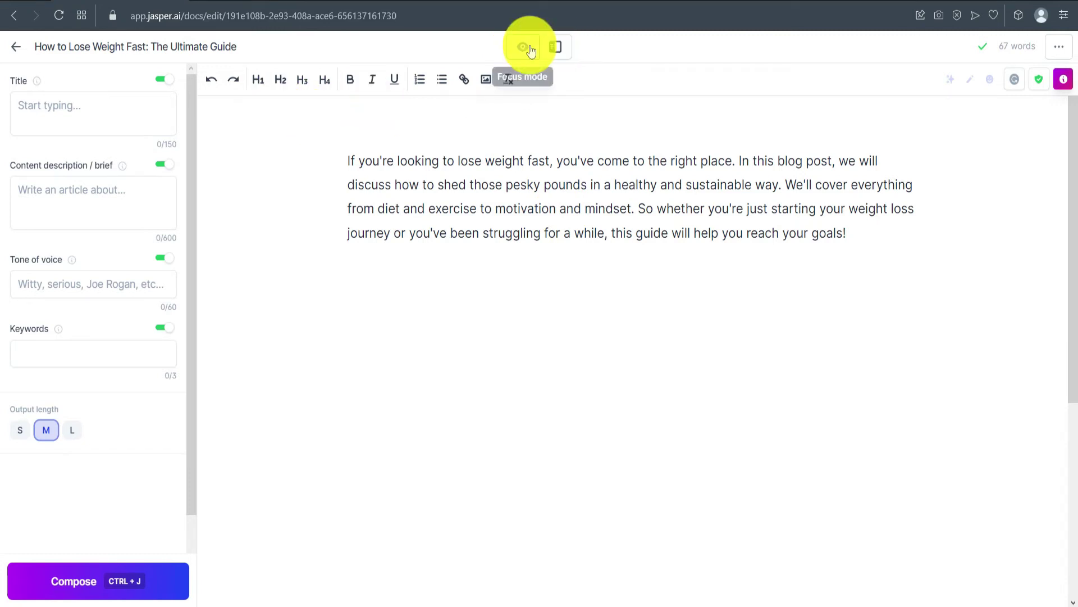
pyautogui.click(563, 50)
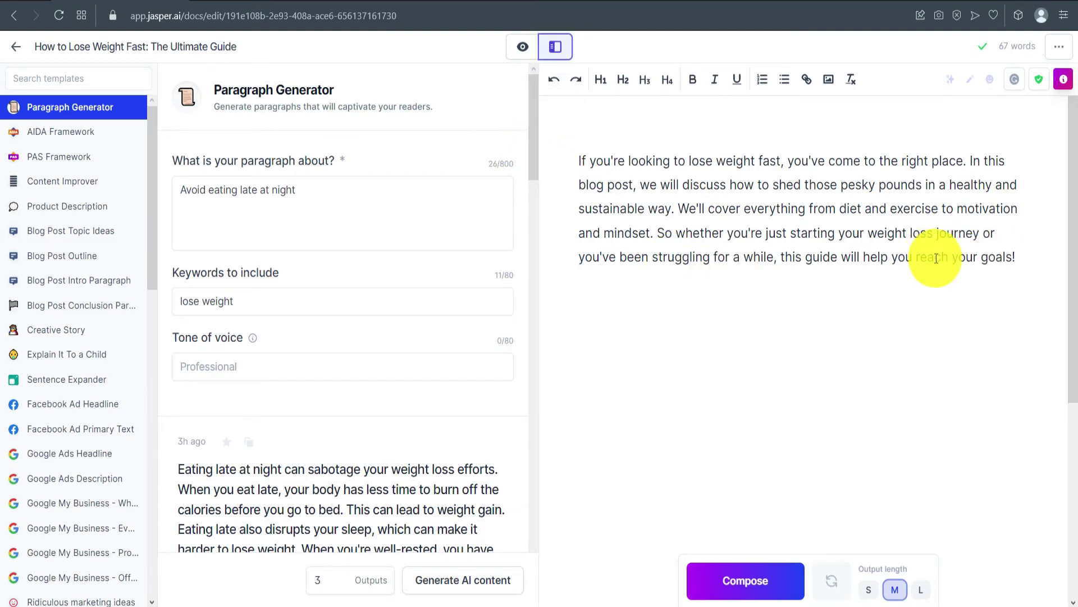
pyautogui.scroll(-7, 70, 202)
pyautogui.scroll(6, 74, 337)
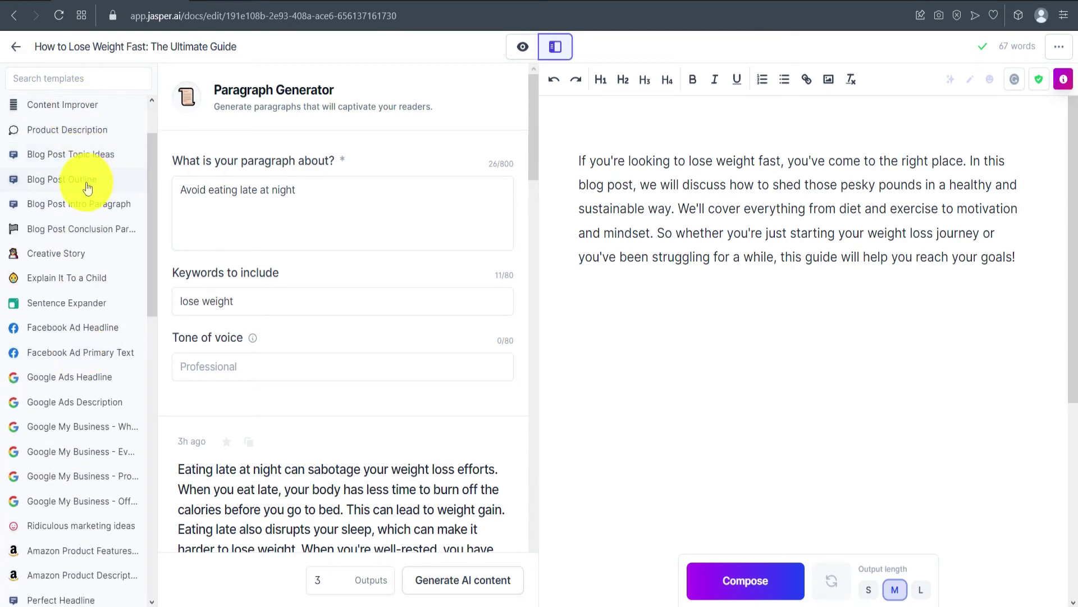
# - Copy the six-point weight-loss outline from the Blog Post Outline template and paste it below the intro paragraph in the document
pyautogui.click(50, 186)
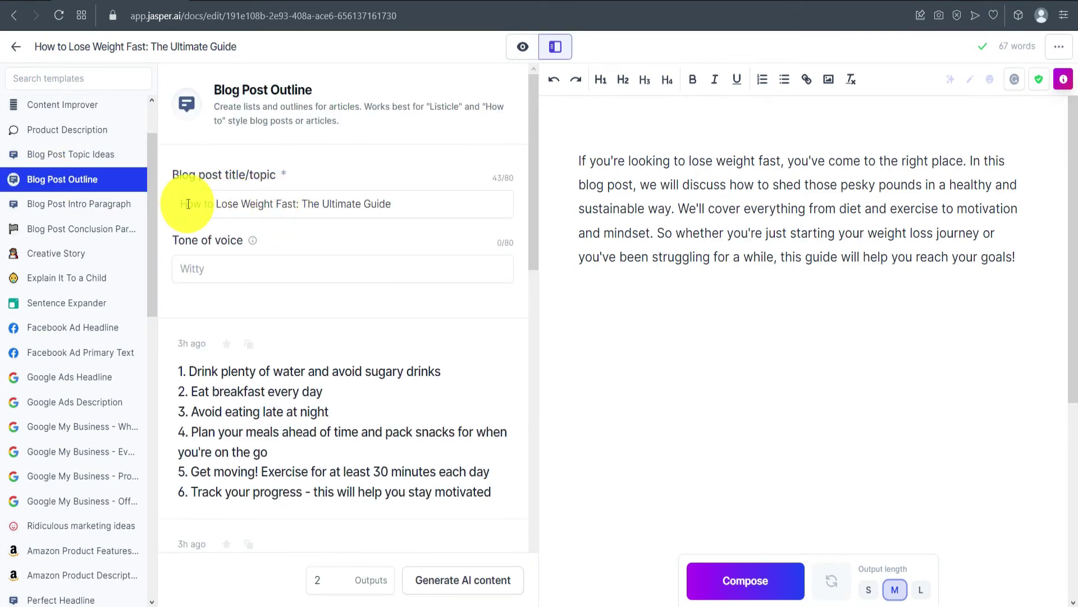
pyautogui.click(248, 265)
pyautogui.scroll(-3, 248, 264)
pyautogui.scroll(3, 242, 285)
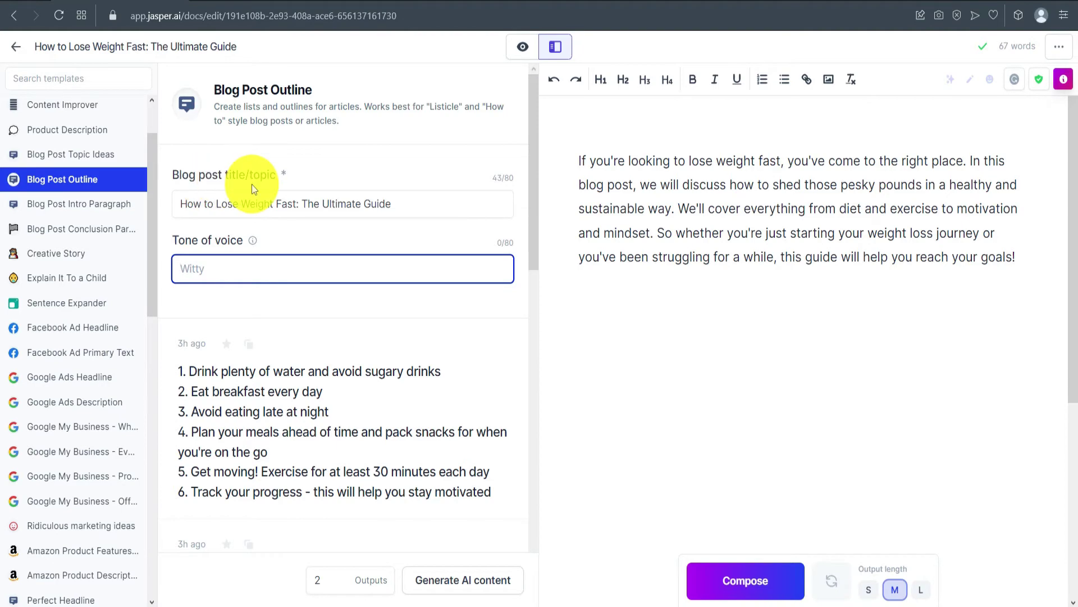
pyautogui.scroll(-3, 252, 185)
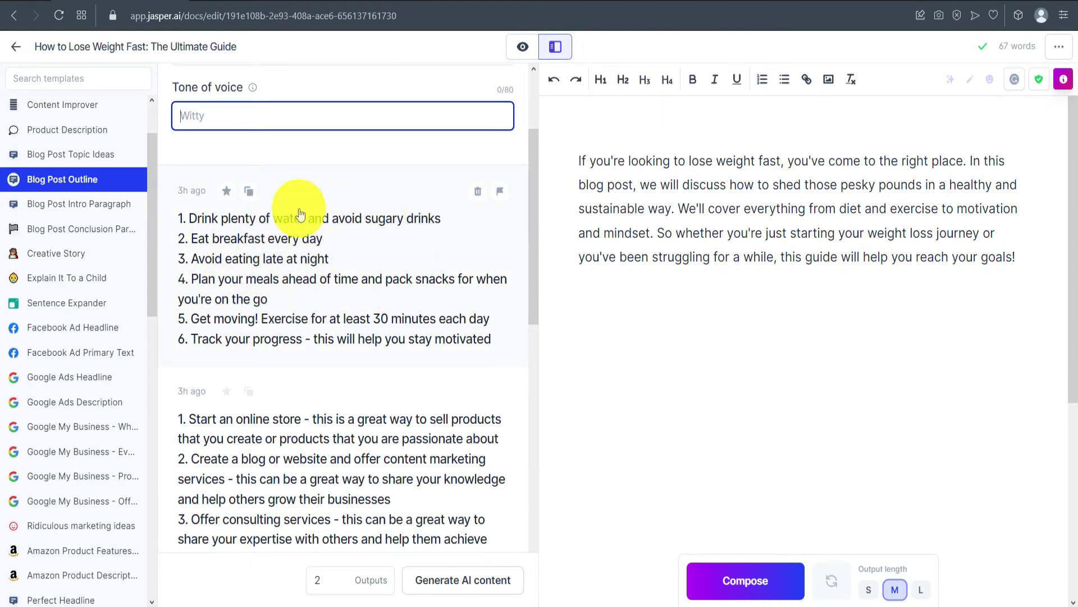
pyautogui.click(249, 192)
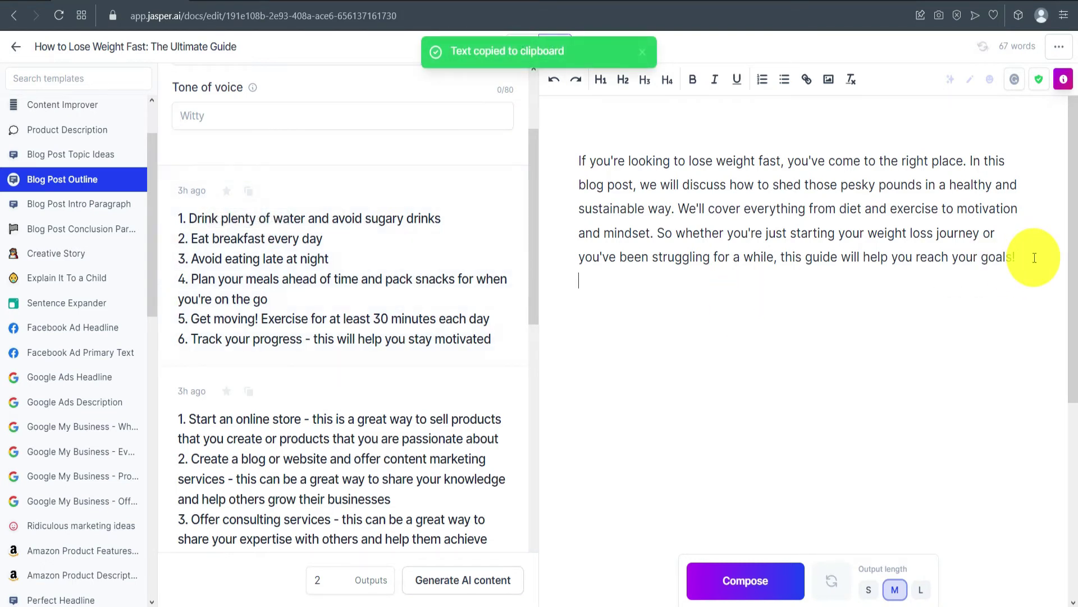
pyautogui.hotkey('ctrl', 'v')
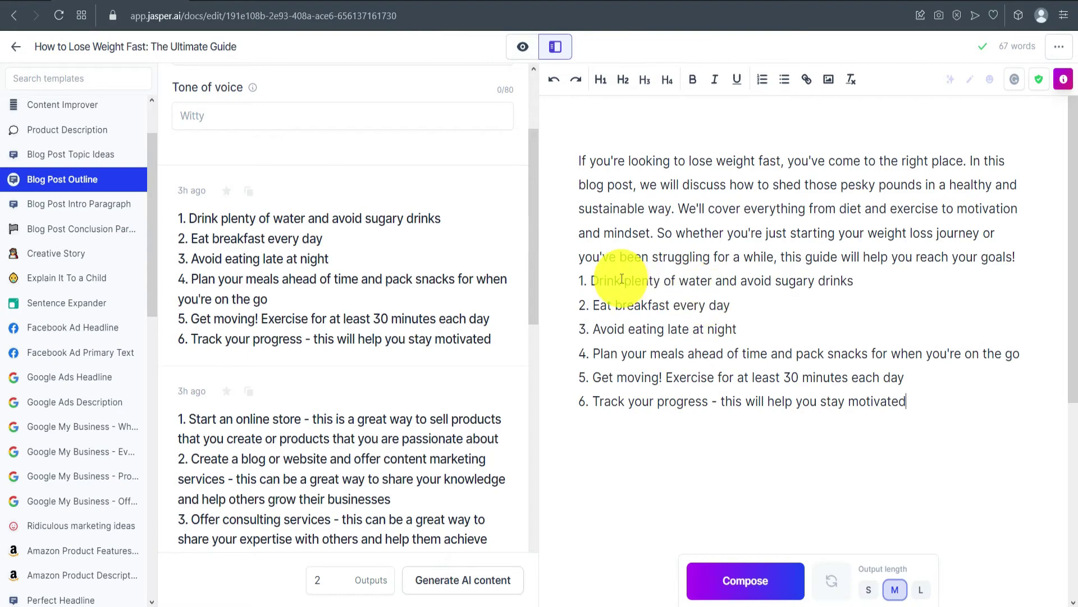
# - Open the Paragraph Generator template and replace its paragraph topic with the first outline point, "Drink plenty of water and avoid sugary drinks"
pyautogui.scroll(3, 337, 235)
pyautogui.scroll(2, 84, 167)
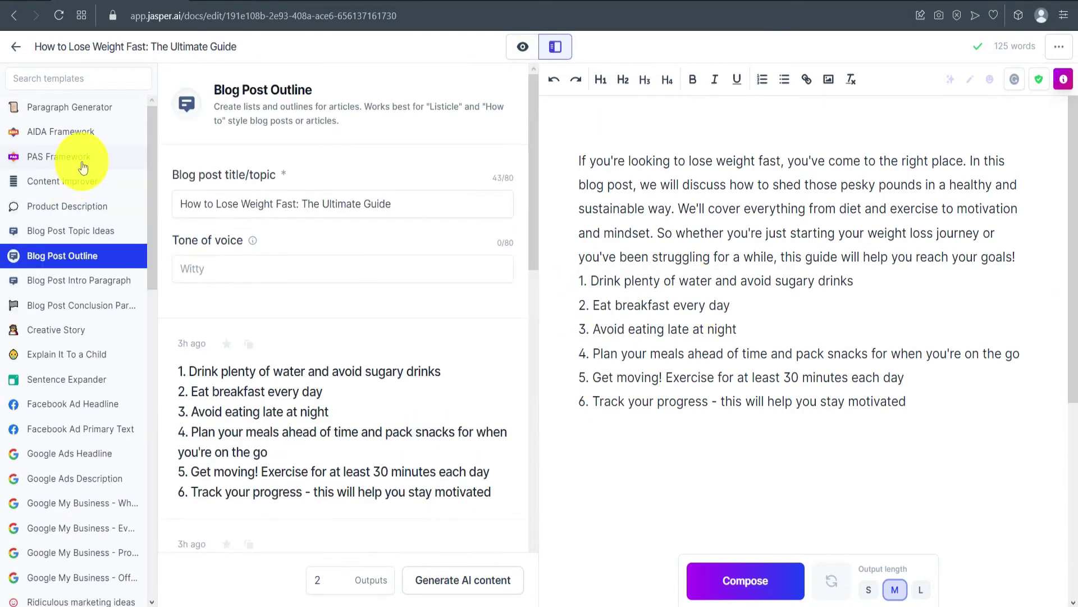
pyautogui.click(71, 108)
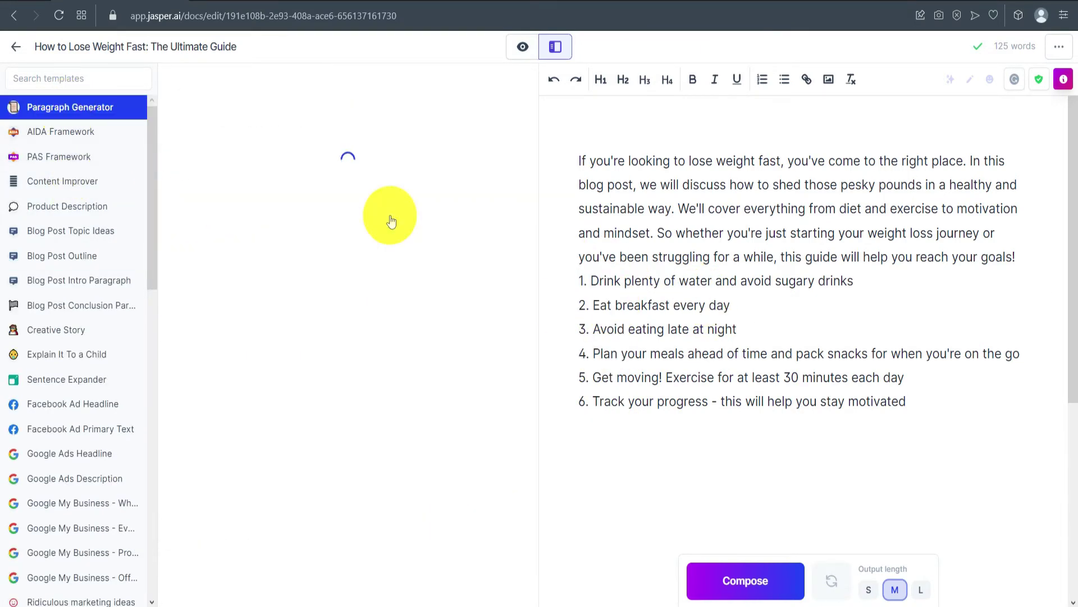
pyautogui.moveTo(589, 282); pyautogui.dragTo(871, 281)
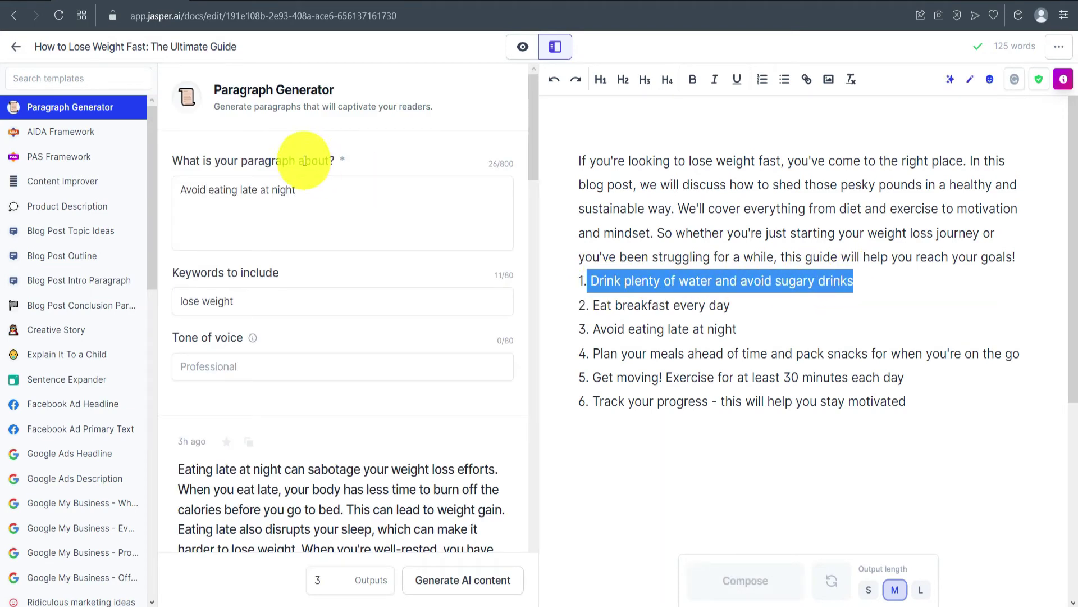
pyautogui.tripleClick(284, 192)
pyautogui.hotkey('ctrl', 'v')
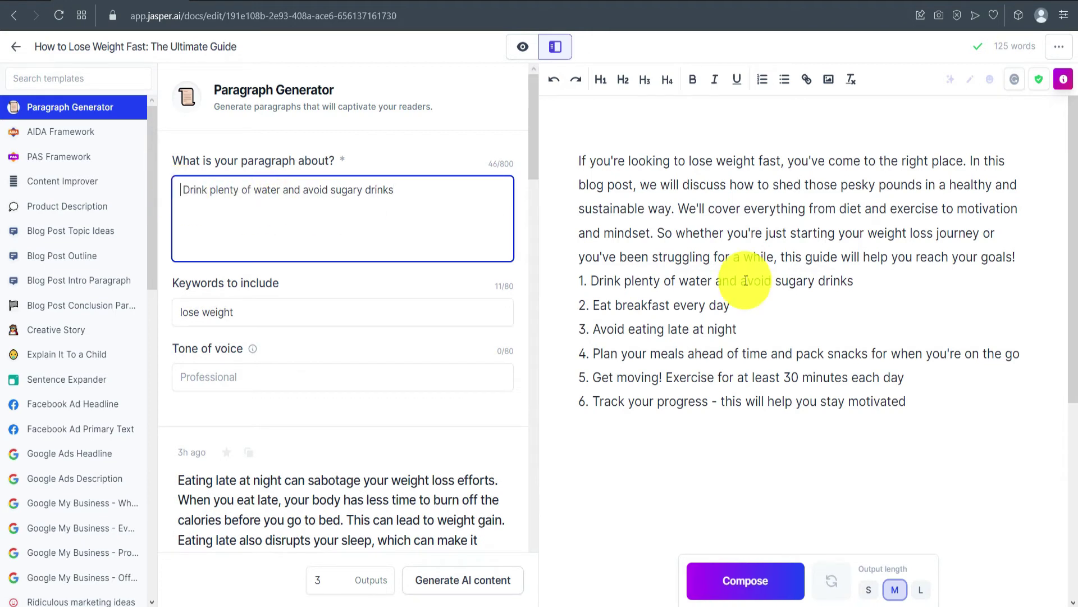
# - Set the paragraph's tone of voice to friendly, with "lose weight" as the keyword to include
pyautogui.click(245, 311)
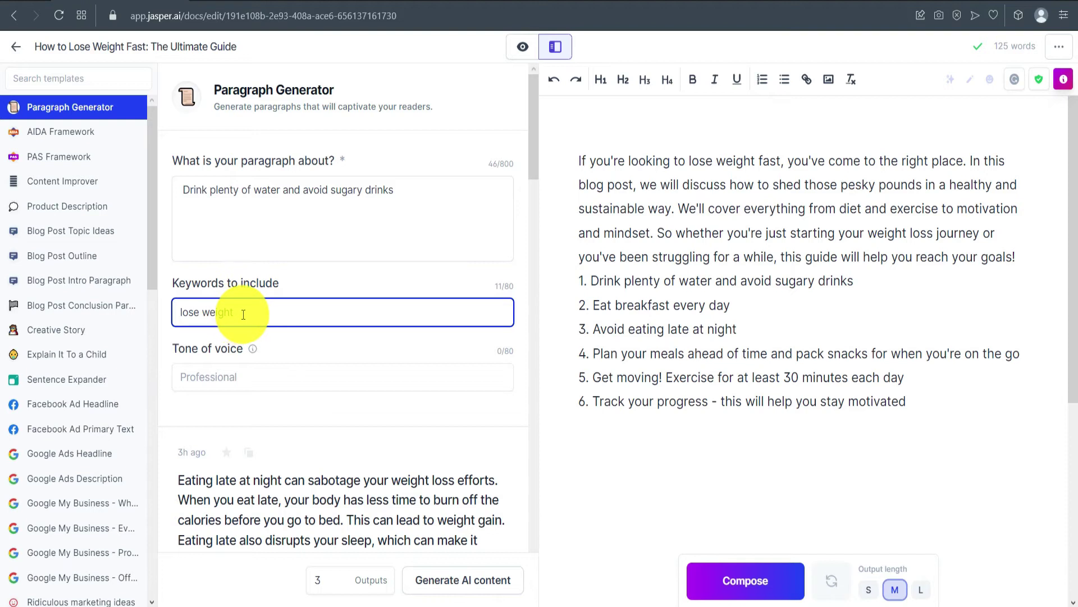
pyautogui.click(243, 377)
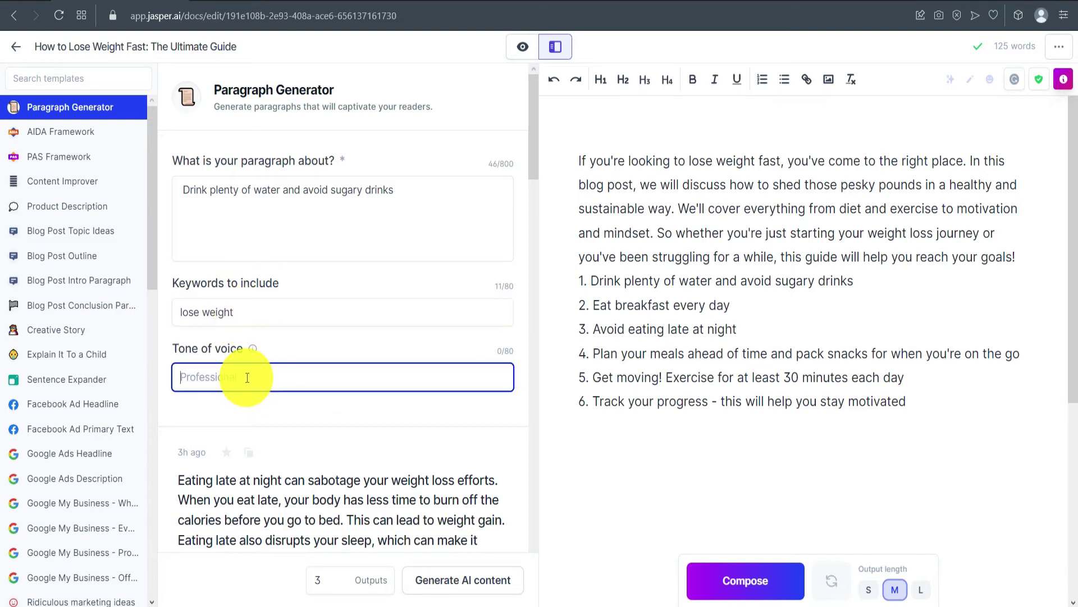
pyautogui.moveTo(252, 351)
pyautogui.scroll(-2, 373, 361)
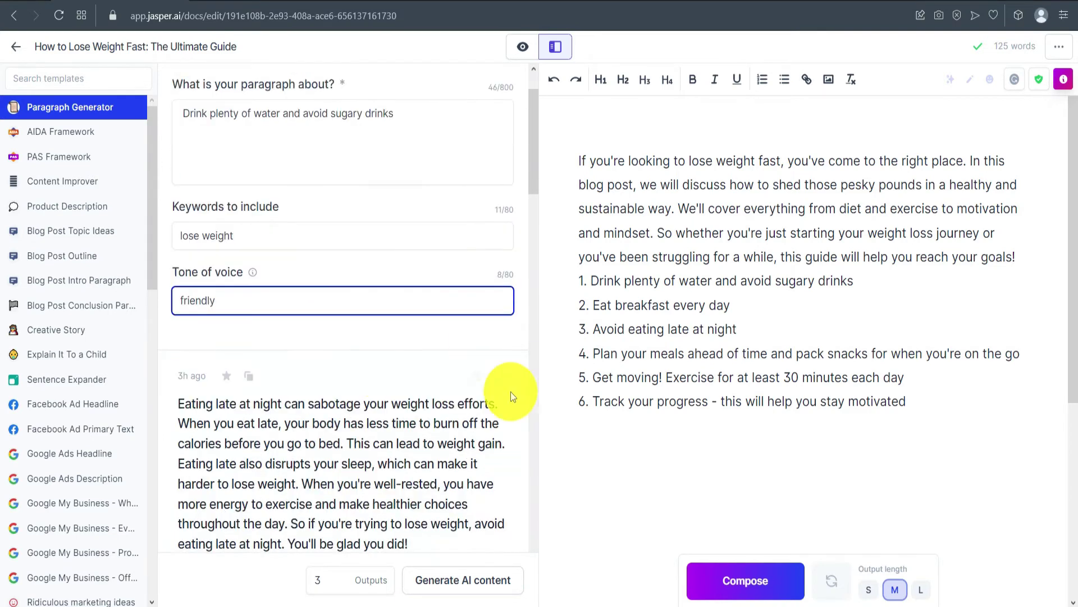
pyautogui.scroll(2, 408, 396)
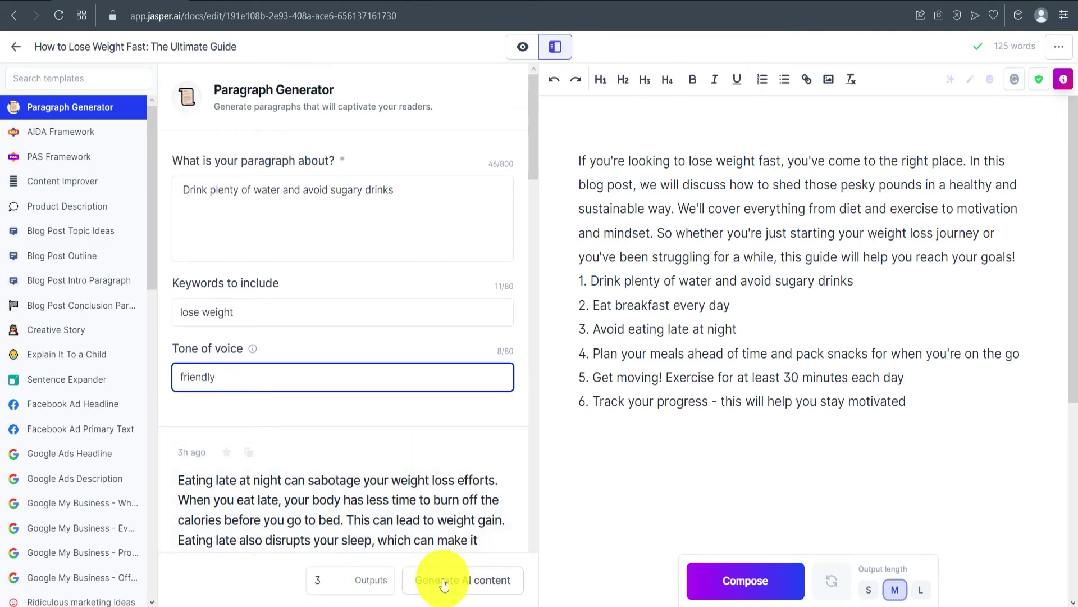
# - Set the number of outputs to 1 and generate the paragraph about drinking water and avoiding sugary drinks
pyautogui.click(342, 584)
pyautogui.press('BackSpace')
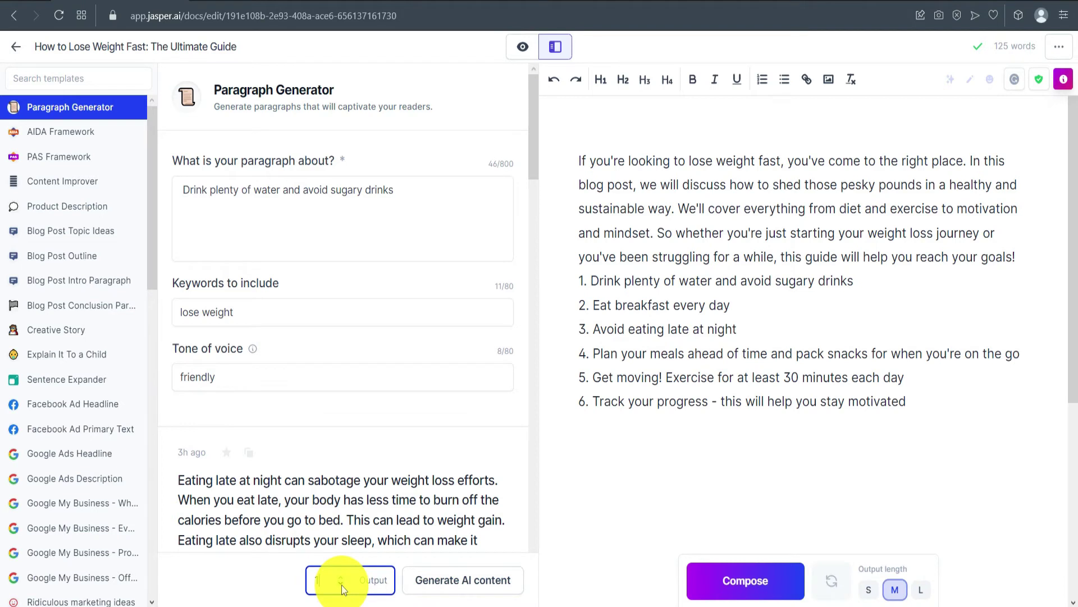
pyautogui.write('1')
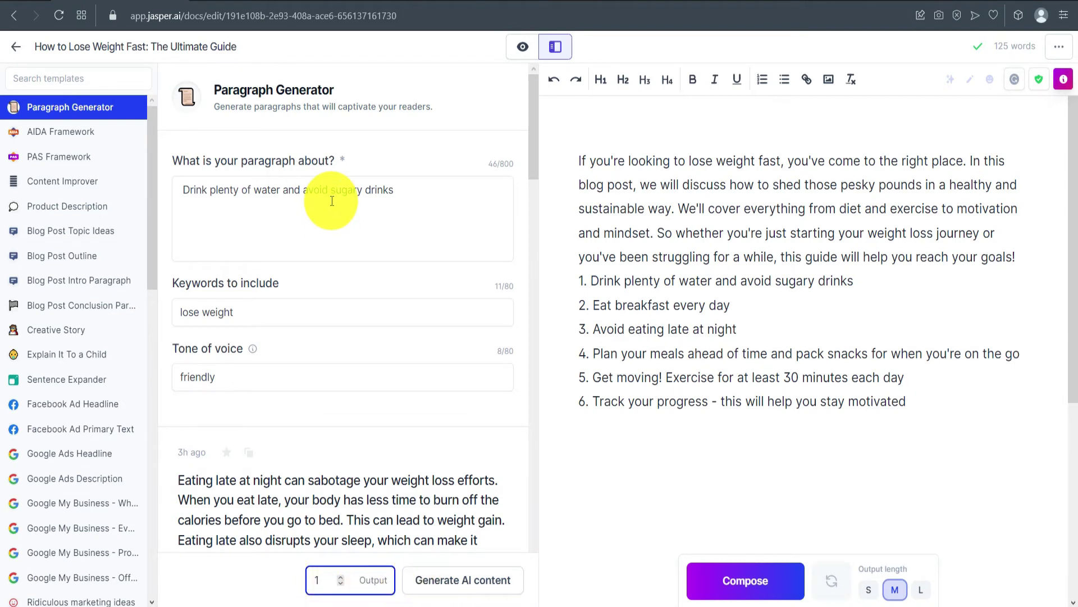
pyautogui.click(450, 584)
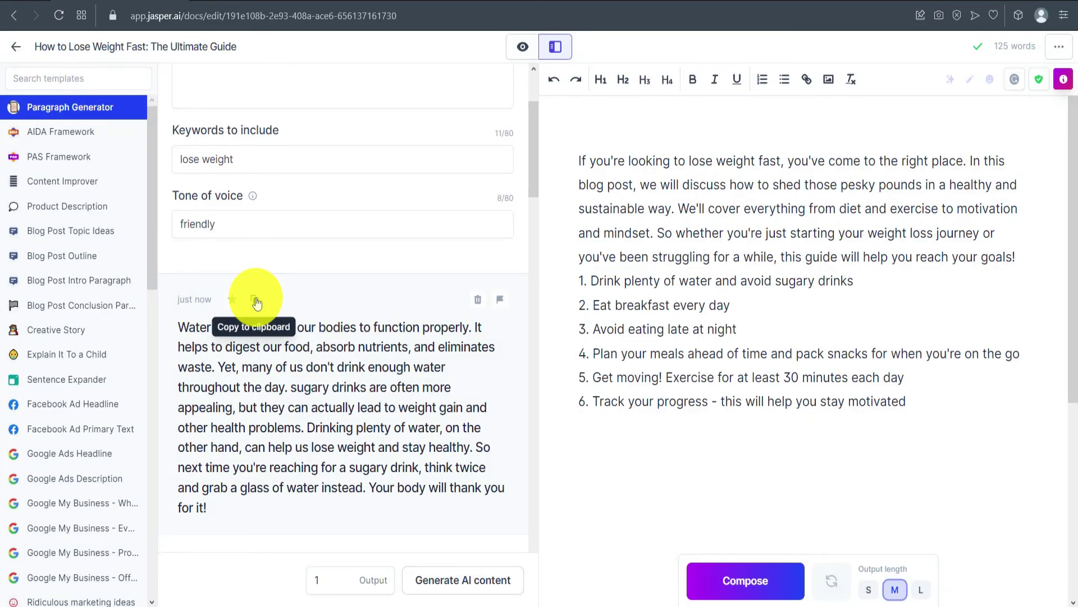
# - Paste the generated water paragraph below the first outline point and format that point as a Heading 2
pyautogui.click(255, 302)
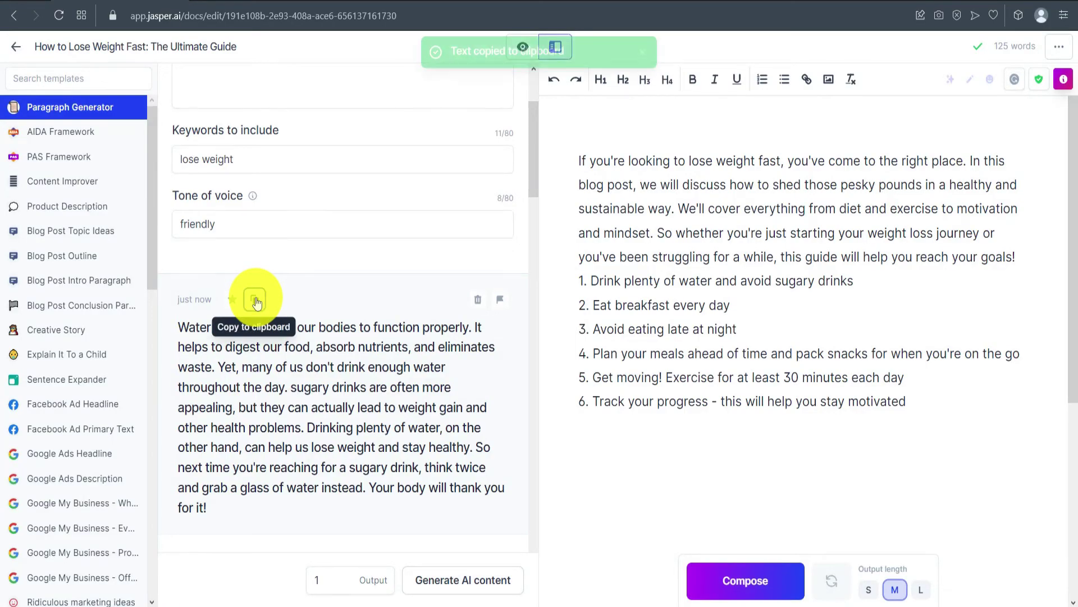
pyautogui.press('Return')
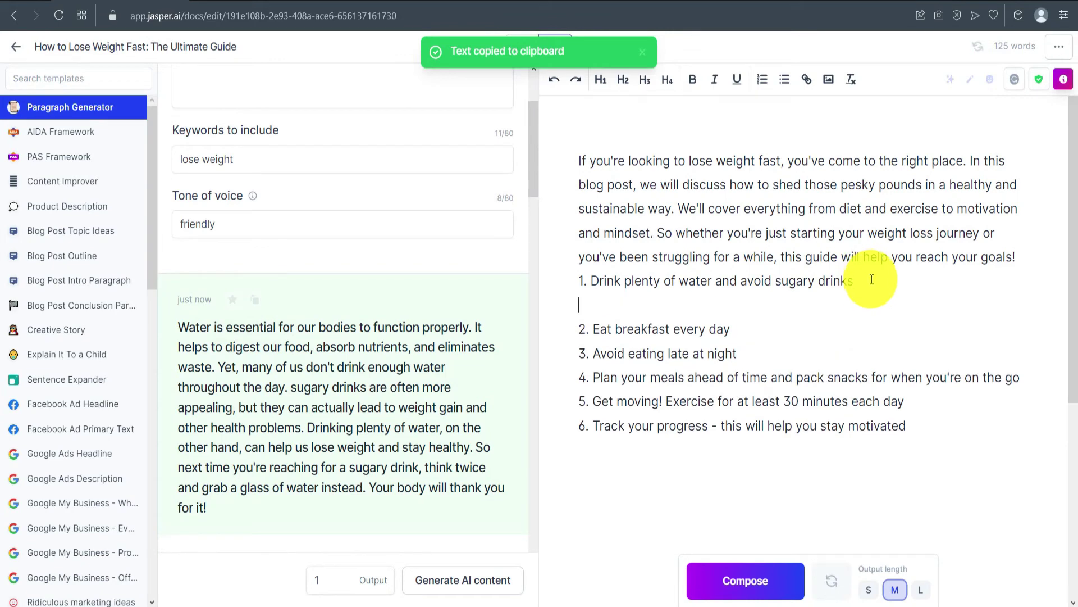
pyautogui.hotkey('ctrl', 'v')
pyautogui.tripleClick(694, 279)
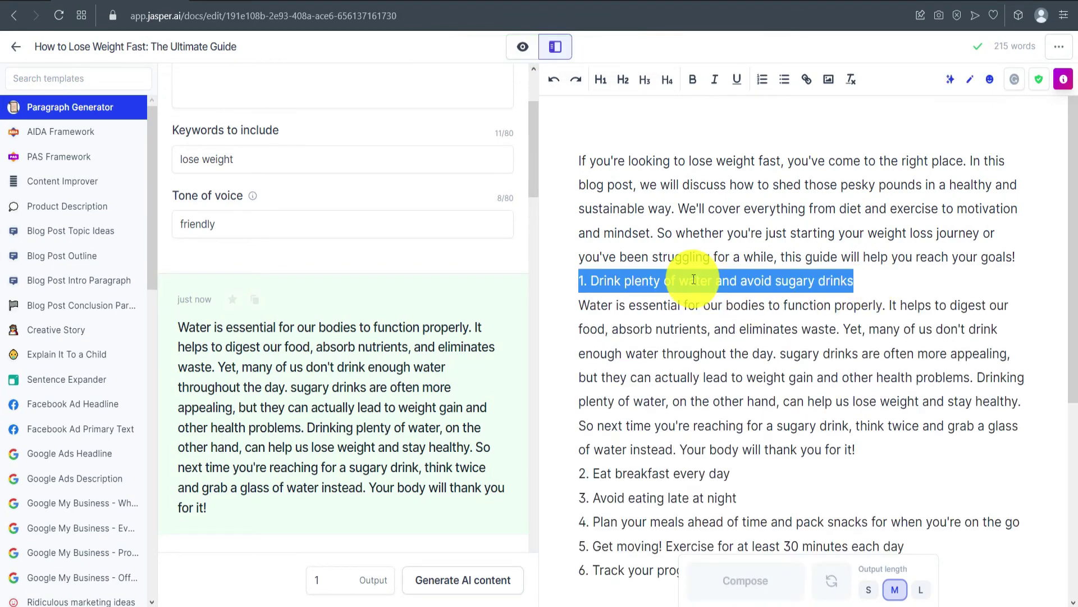
pyautogui.click(623, 84)
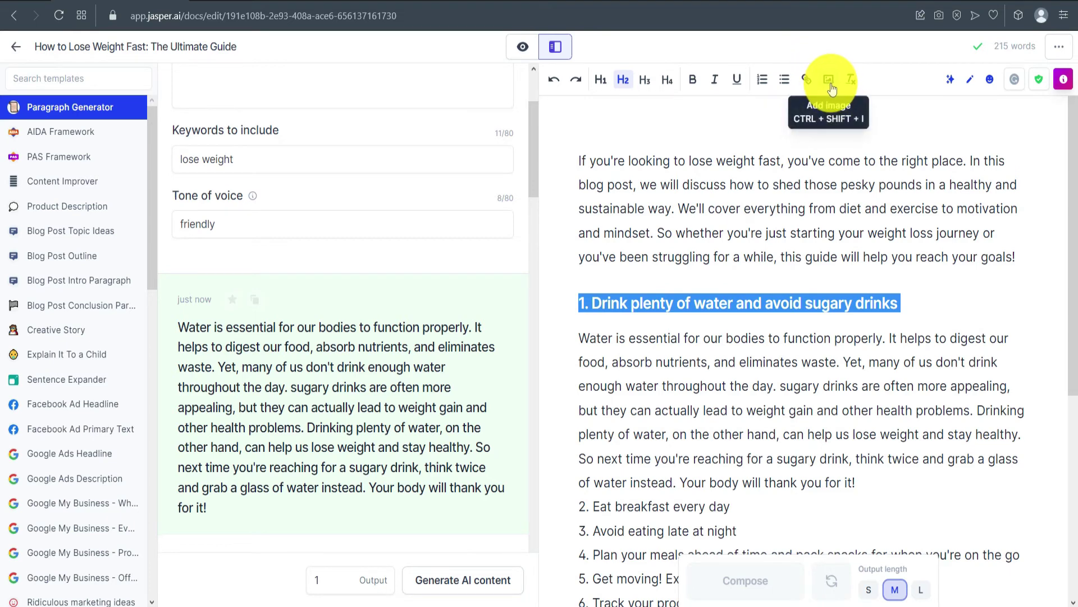
# - Add a blank line after the water paragraph and format "2. Eat breakfast every day" as a Heading 2
pyautogui.scroll(-3, 809, 292)
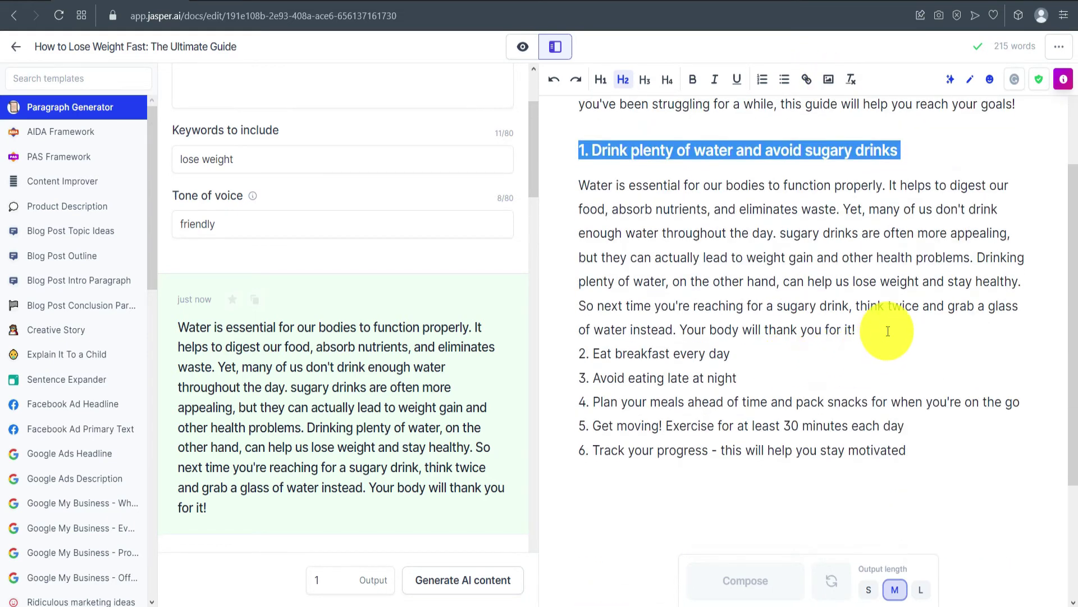
pyautogui.click(888, 331)
pyautogui.press('Return')
pyautogui.tripleClick(631, 378)
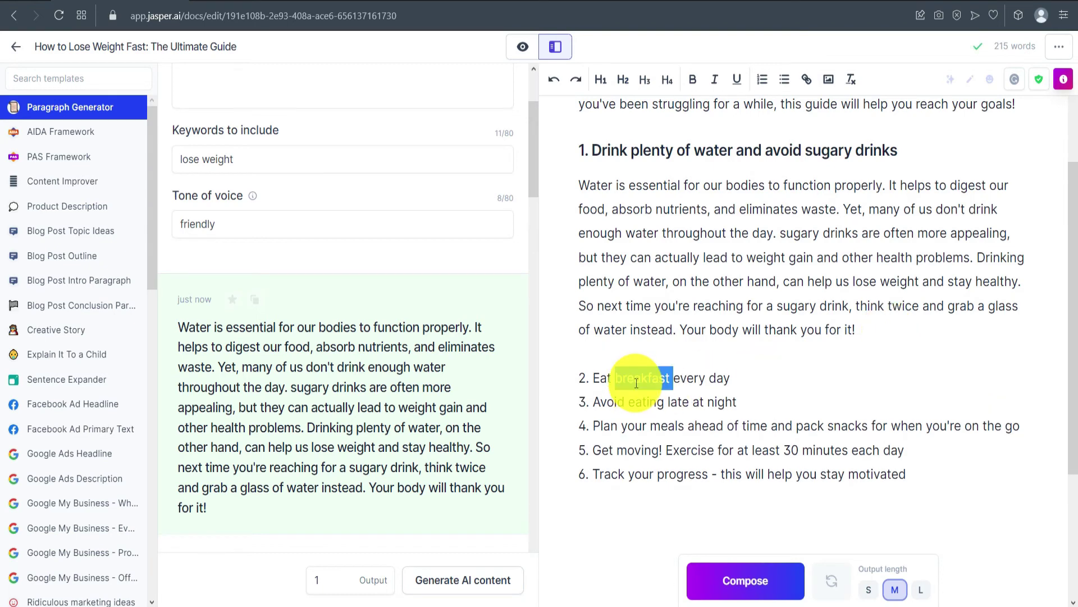
pyautogui.click(623, 80)
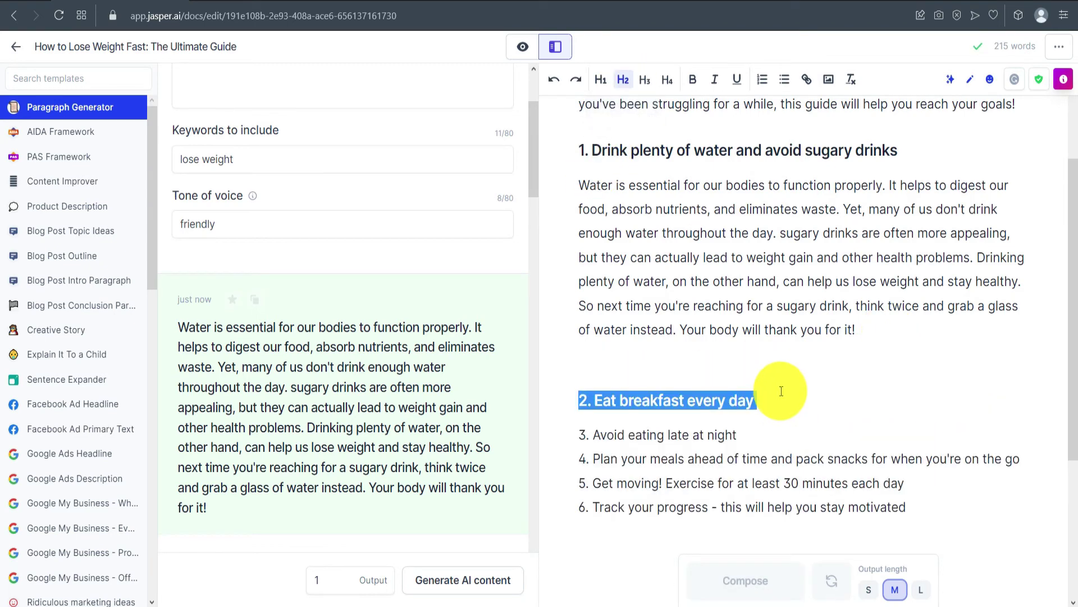
# - Replace the Paragraph Generator's topic with "Eat breakfast every day" from the document and generate the paragraph
pyautogui.click(774, 400)
pyautogui.moveTo(772, 403); pyautogui.dragTo(603, 402)
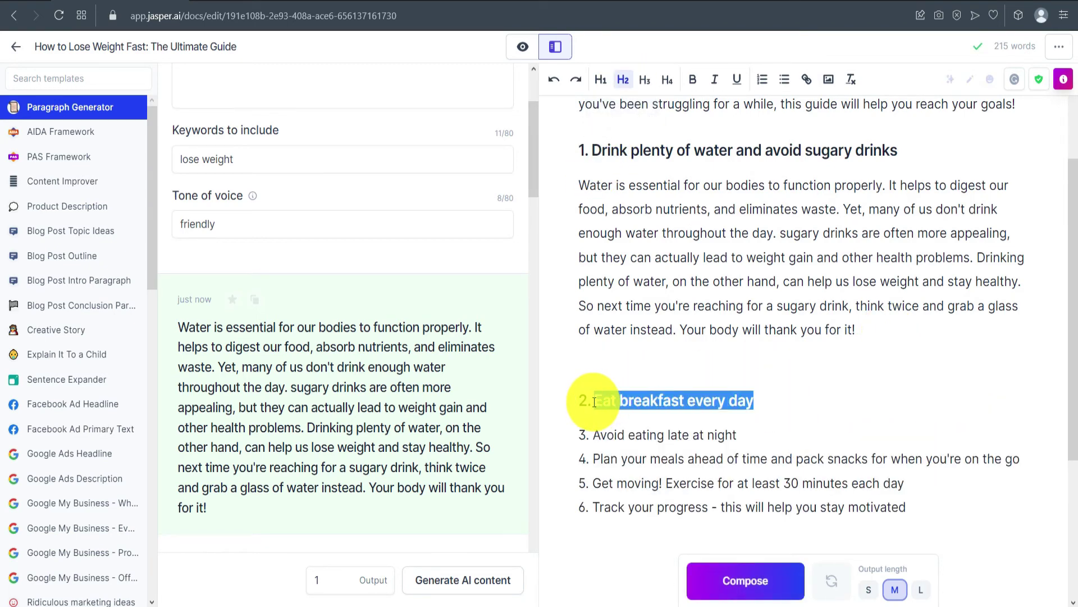
pyautogui.scroll(3, 267, 193)
pyautogui.doubleClick(255, 181)
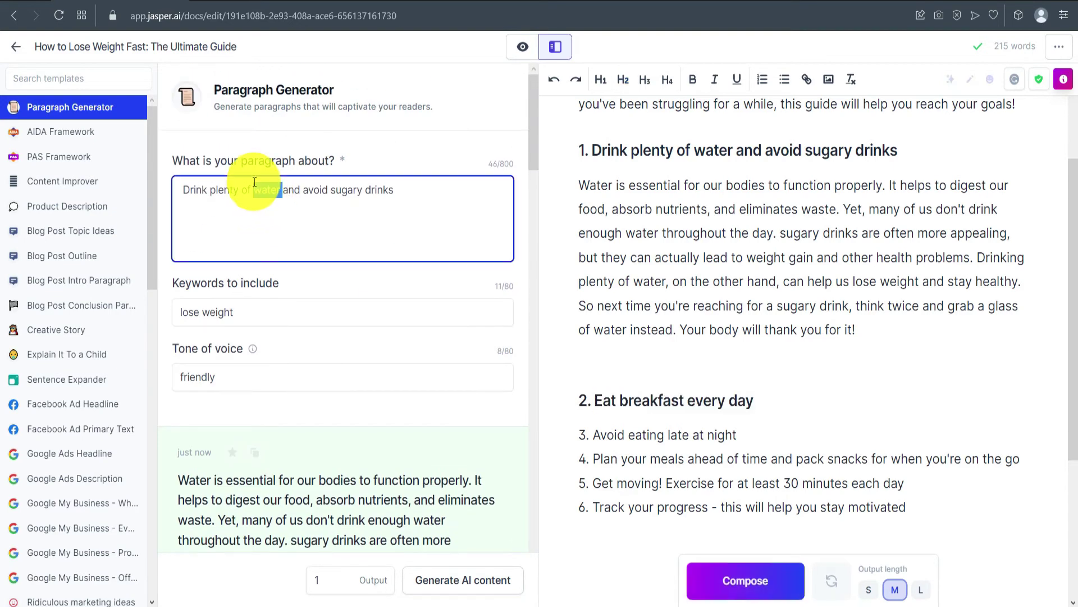
pyautogui.hotkey('ctrl', 'a')
pyautogui.hotkey('ctrl', 'v')
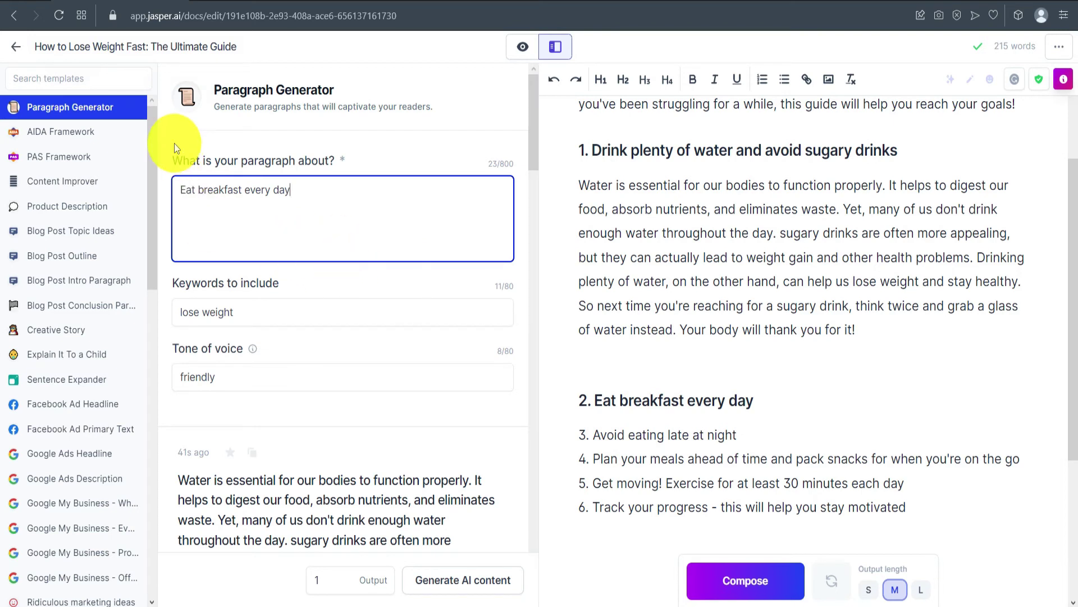
pyautogui.click(458, 584)
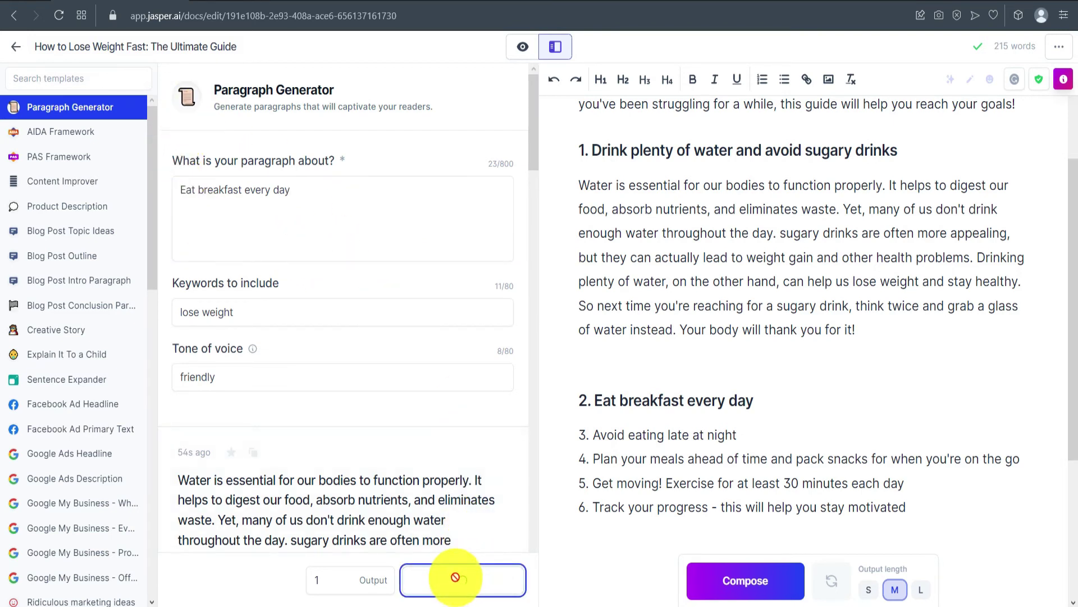
# - Copy the generated breakfast paragraph and paste it below the second heading, followed by a blank line
pyautogui.click(256, 224)
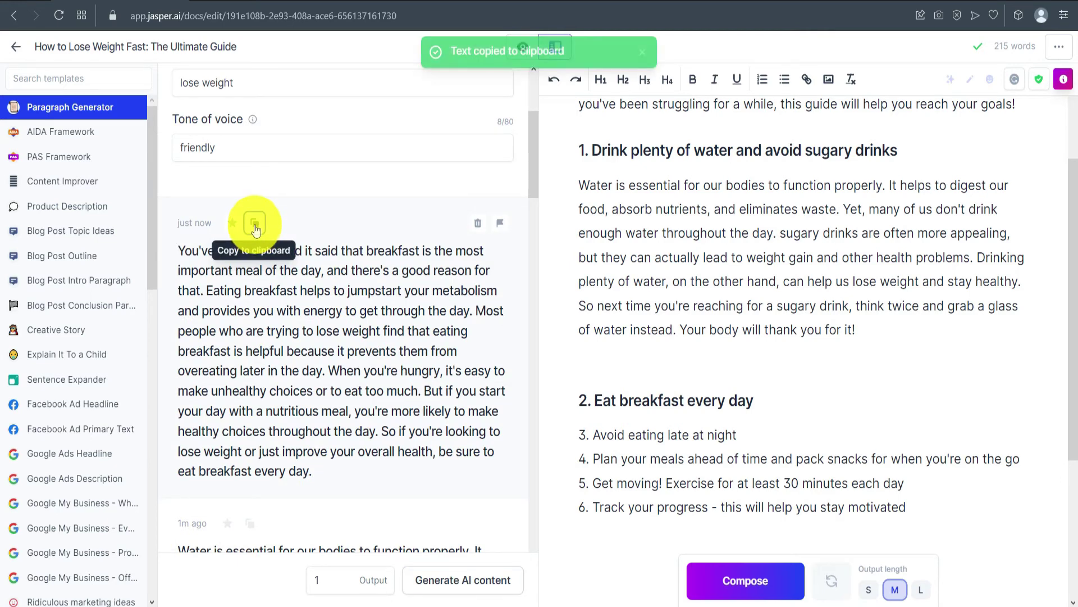
pyautogui.scroll(-3, 783, 371)
pyautogui.click(772, 252)
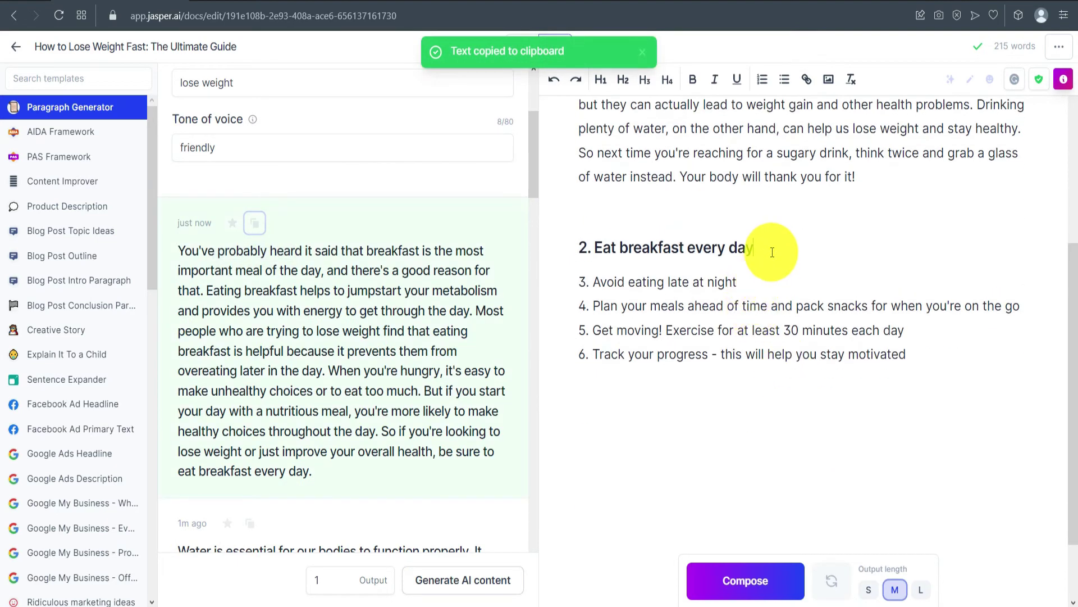
pyautogui.press('Return')
pyautogui.hotkey('ctrl', 'v')
pyautogui.press('Return')
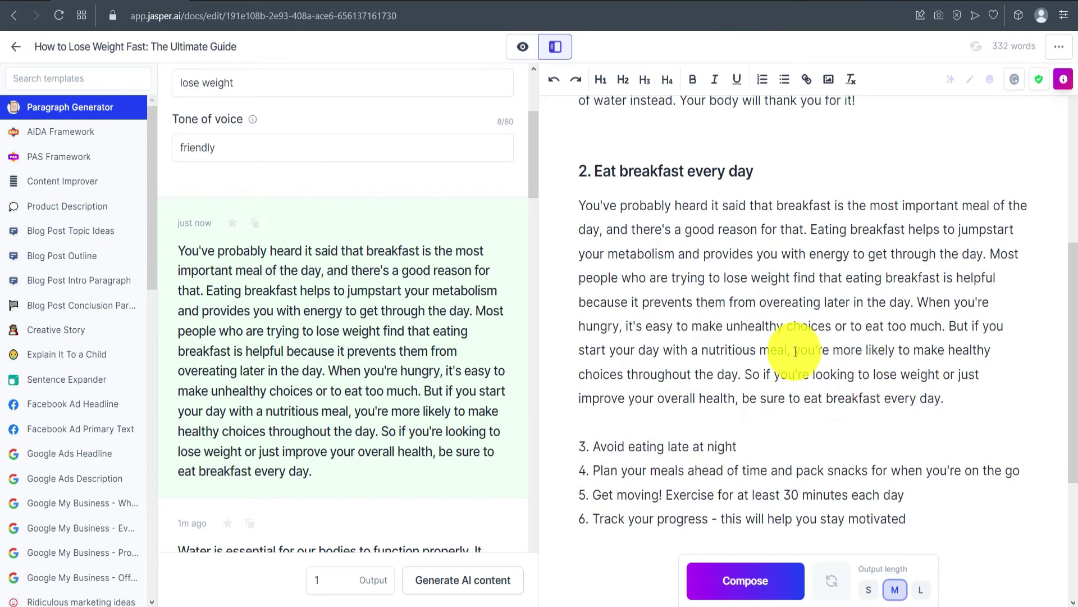
# - Review the blog post's intro, its first two sections and the remaining outline points
pyautogui.scroll(7, 745, 351)
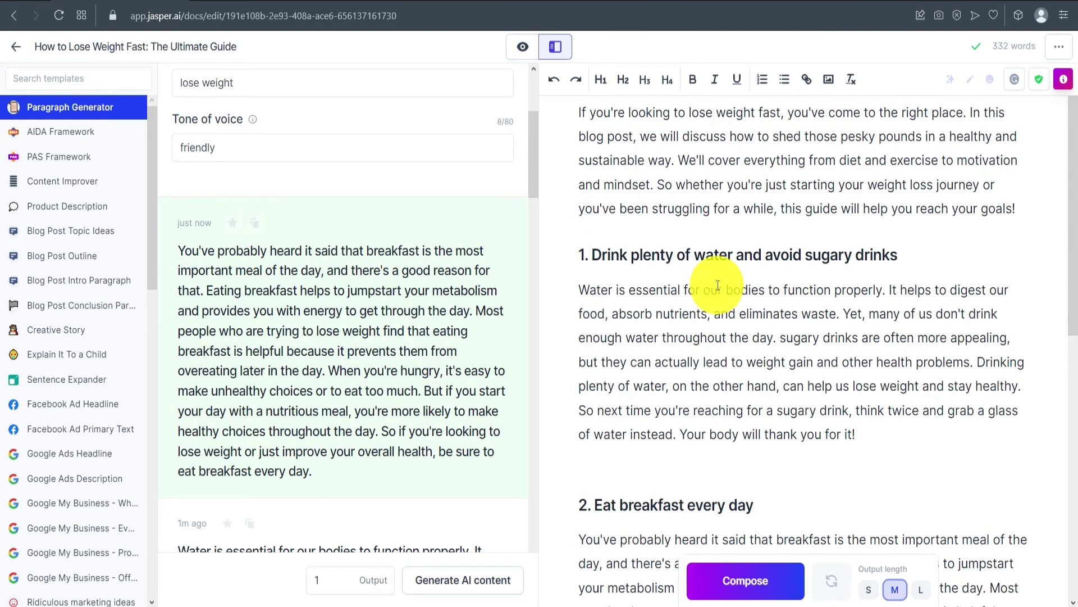
pyautogui.scroll(-9, 695, 234)
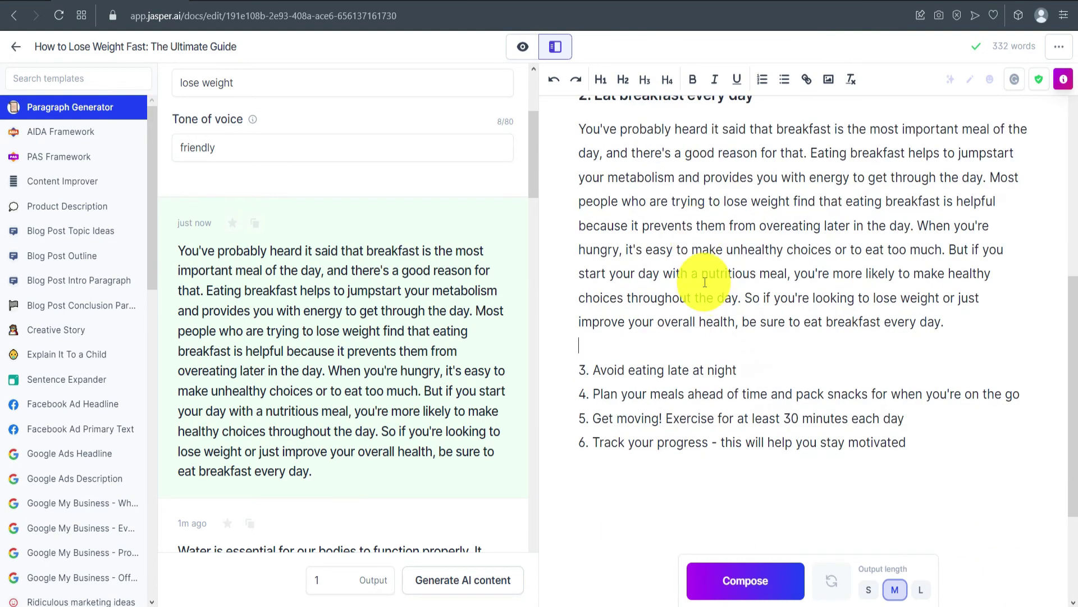
pyautogui.scroll(4, 702, 282)
pyautogui.scroll(5, 706, 282)
pyautogui.moveTo(1008, 49)
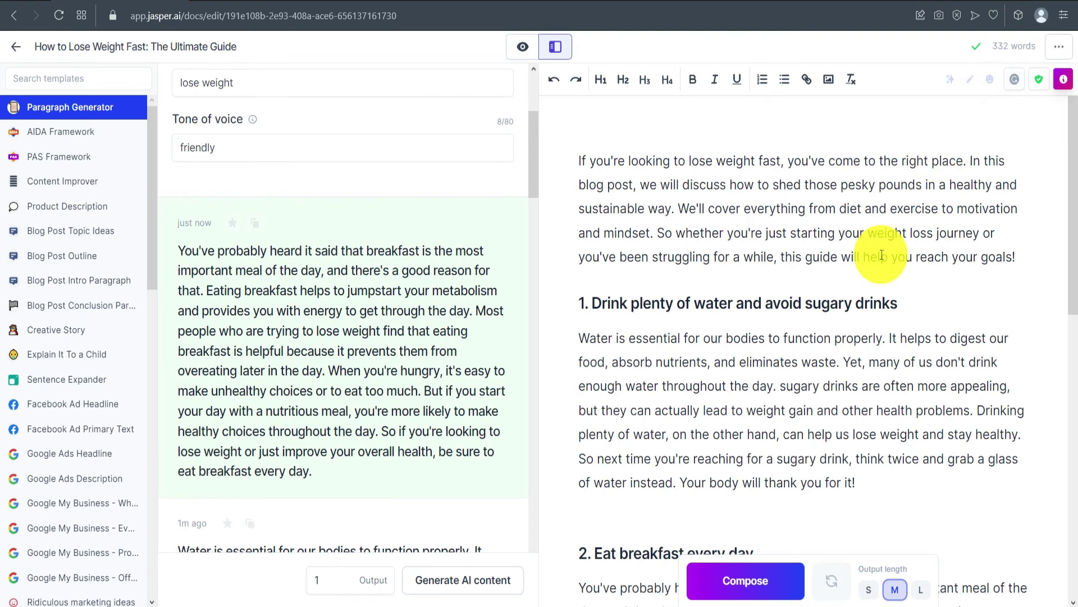
pyautogui.scroll(-1, 882, 256)
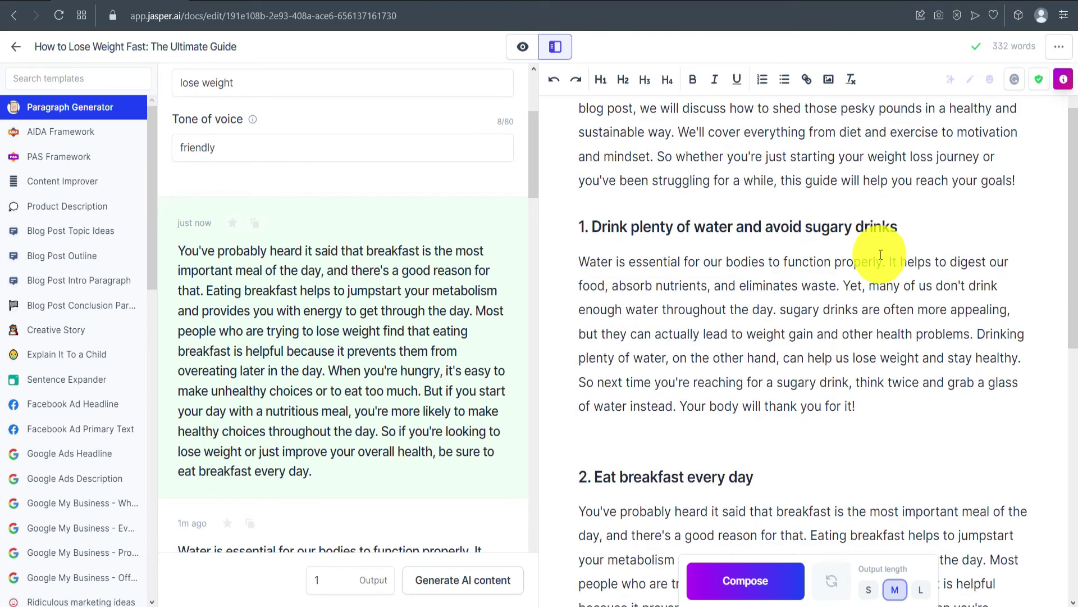
# - Add a blank line after the last outline point and open the Blog Post Conclusion Paragraph template
pyautogui.scroll(-8, 881, 254)
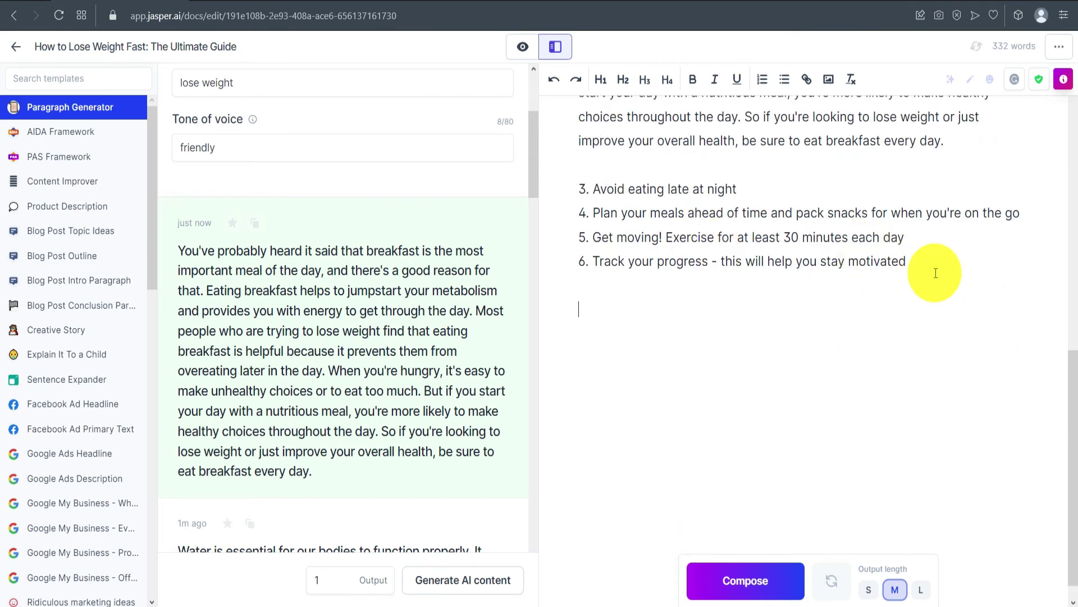
pyautogui.press('Return')
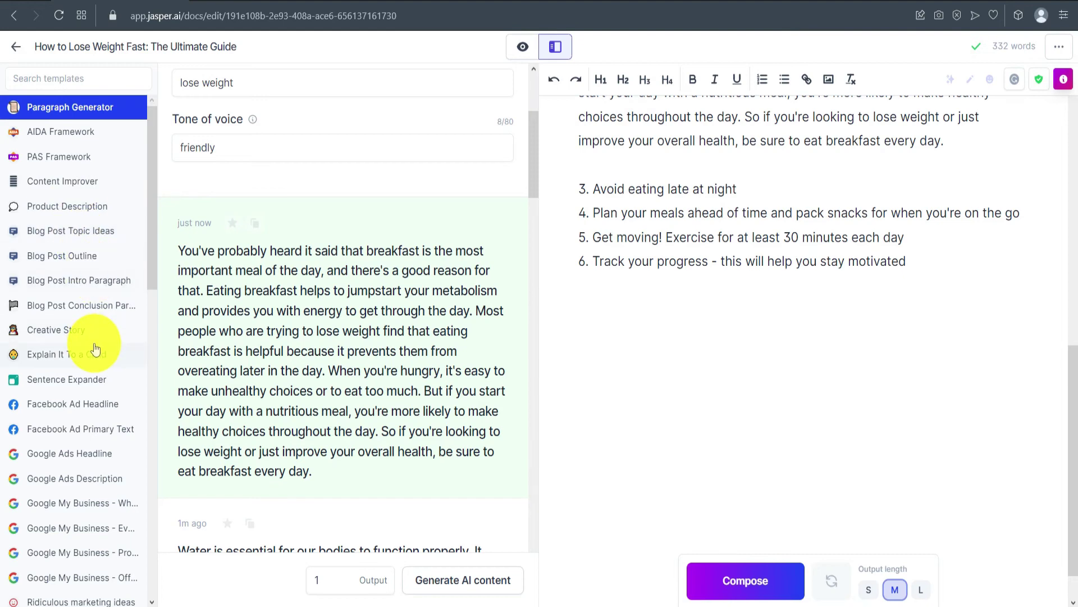
pyautogui.click(85, 308)
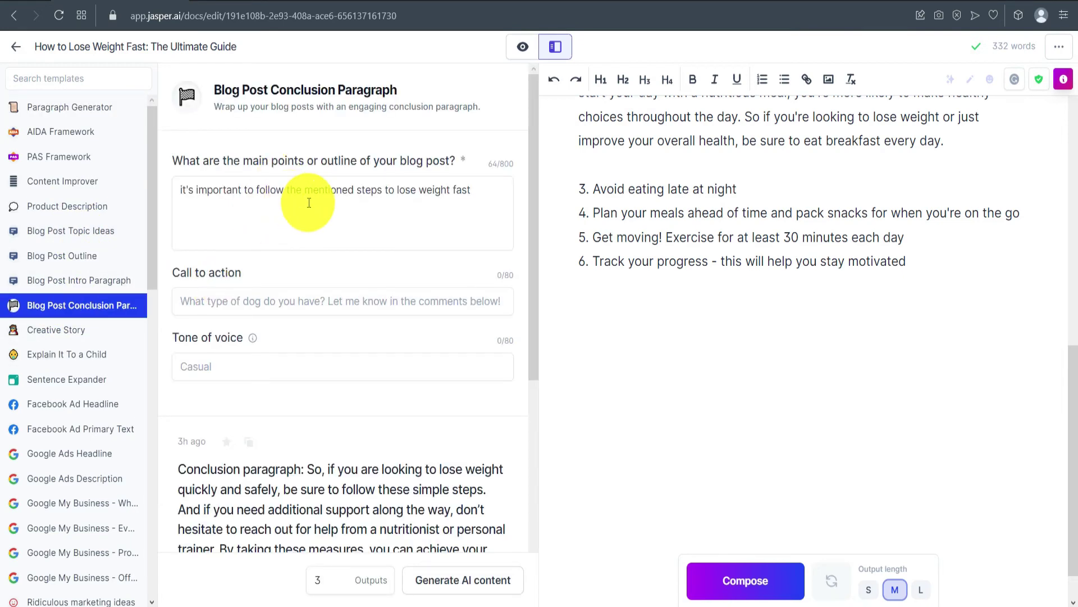
# - Examine the conclusion template's main points, call to action and tone of voice fields
pyautogui.click(305, 191)
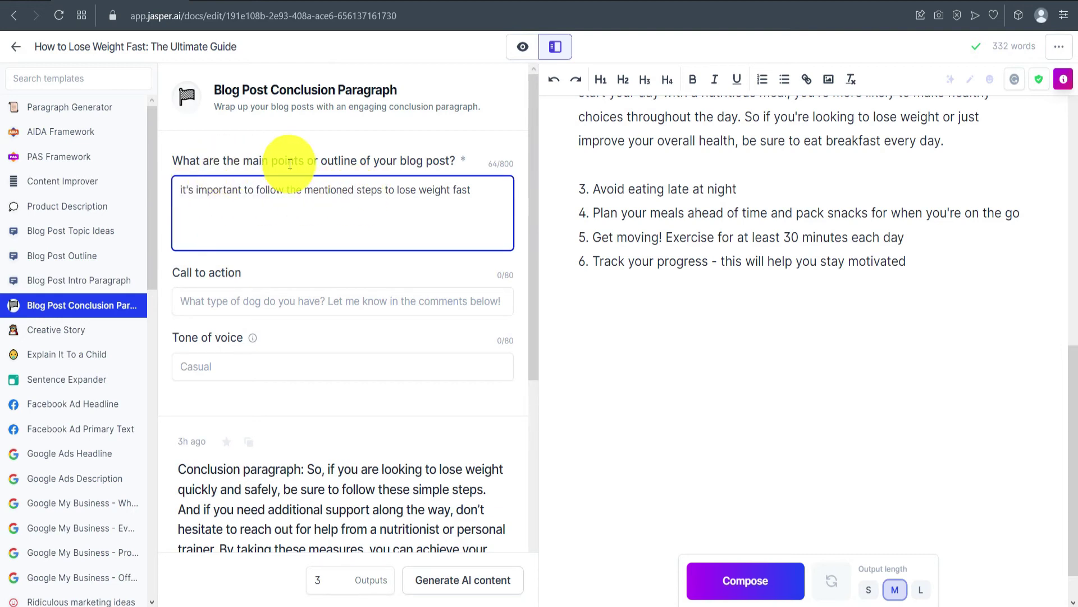
pyautogui.moveTo(247, 161); pyautogui.dragTo(330, 161)
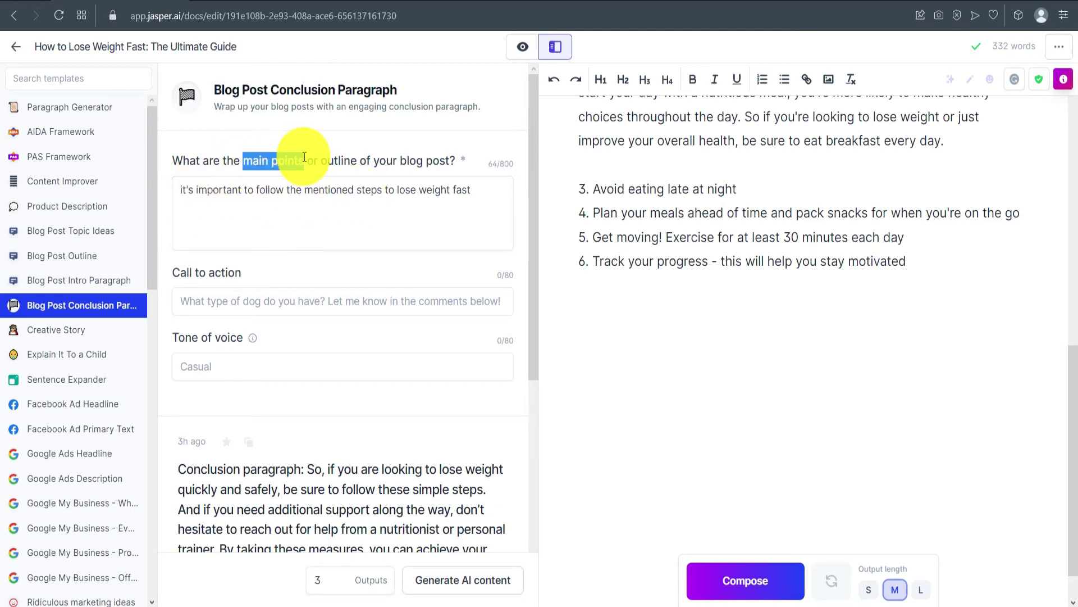
pyautogui.click(337, 161)
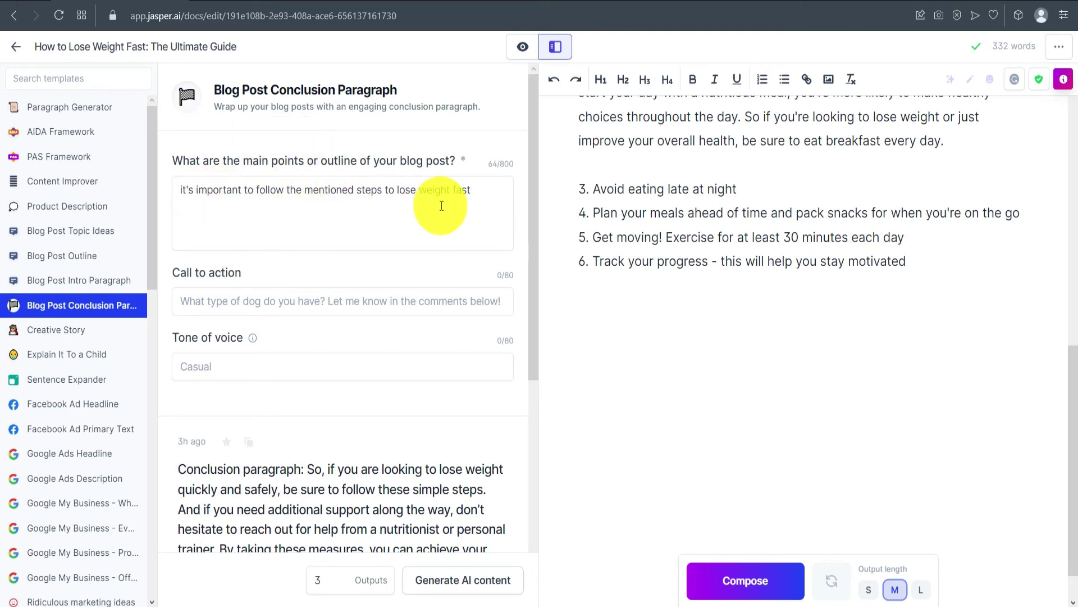
pyautogui.click(482, 192)
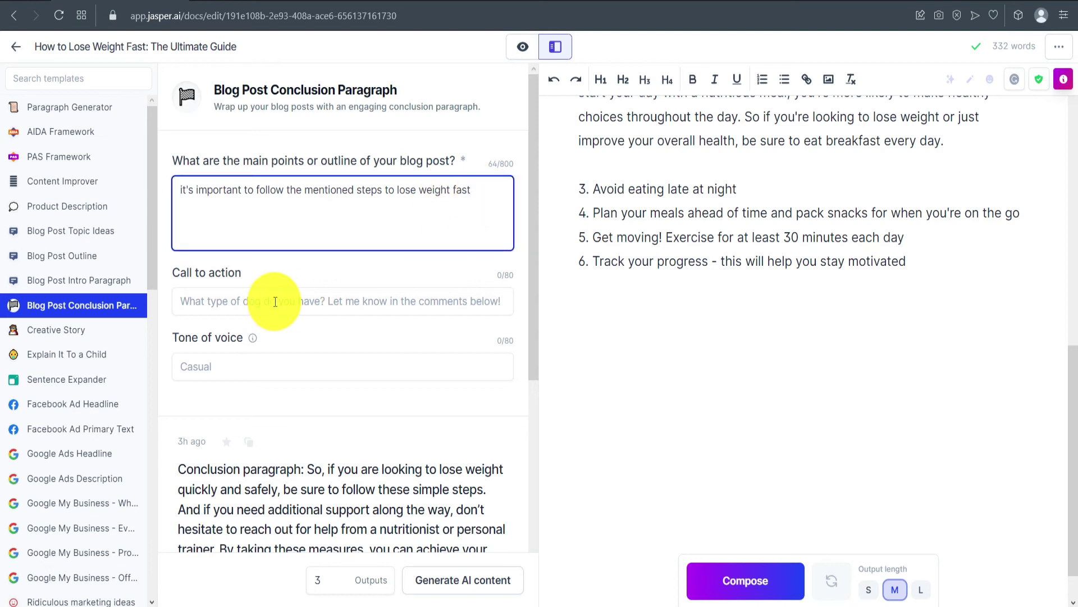
pyautogui.click(274, 298)
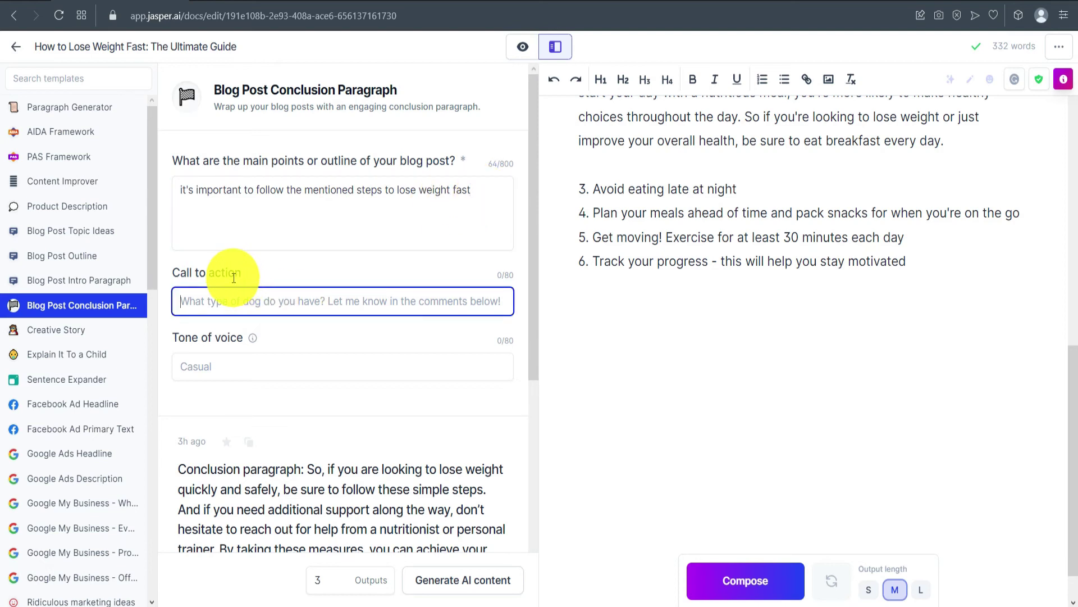
pyautogui.scroll(-2, 234, 278)
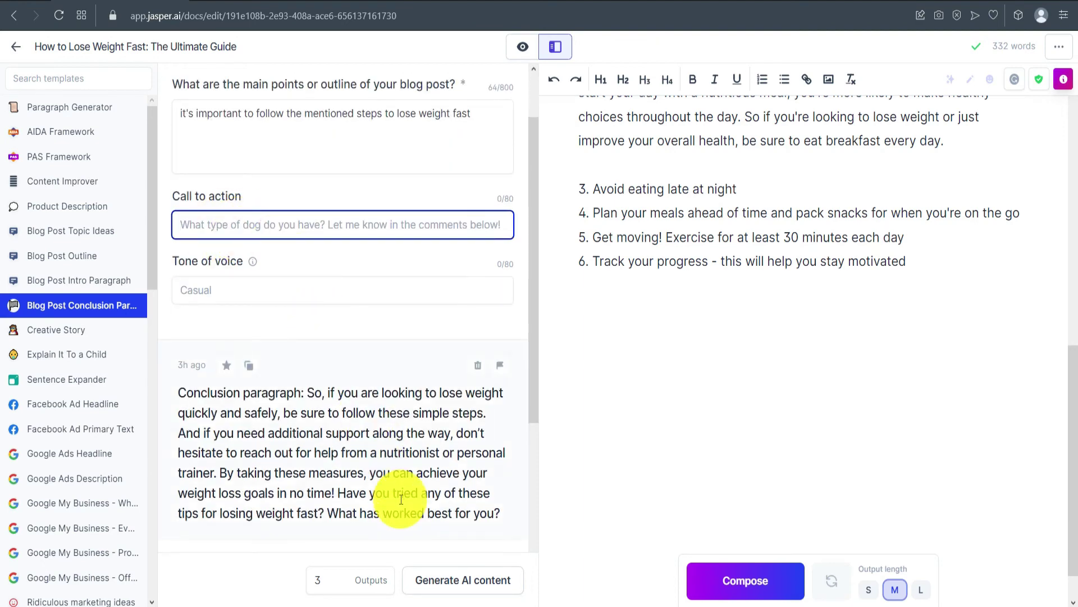
# - Set the conclusion template's number of outputs to 1 and generate the conclusion paragraph
pyautogui.click(333, 579)
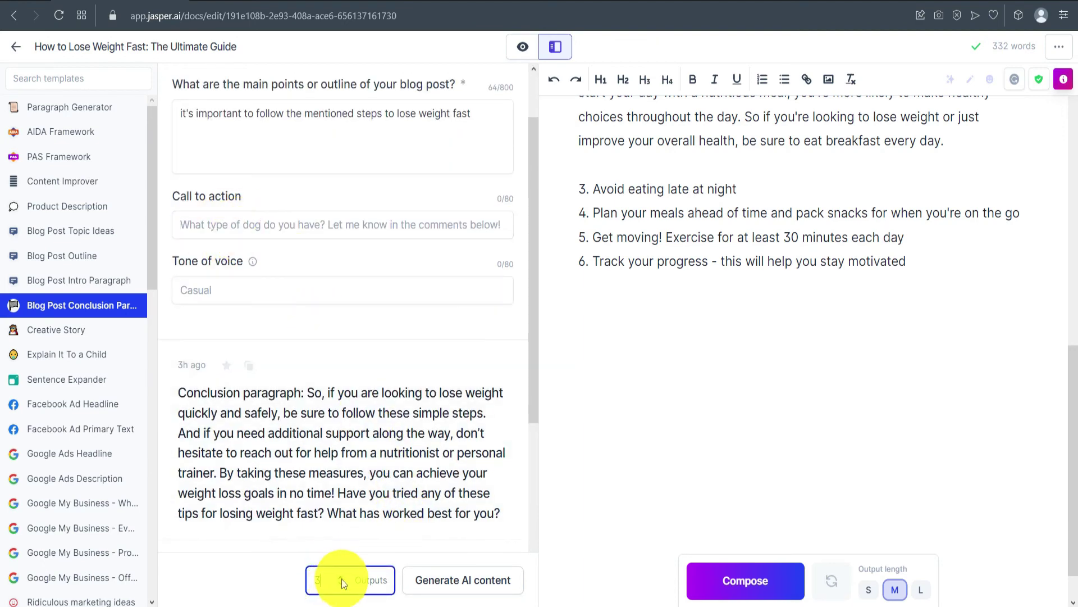
pyautogui.write('1')
pyautogui.press('Tab')
pyautogui.press('Return')
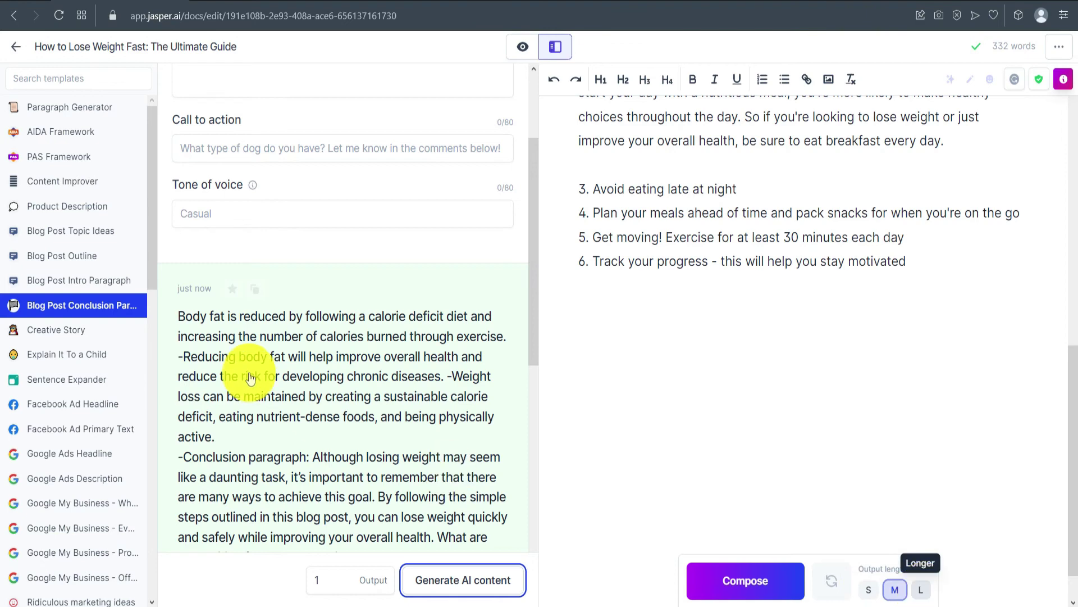
# - Copy the newly generated conclusion, add a "Conclusion" line at the end of the document and paste the text below it
pyautogui.scroll(-2, 264, 360)
pyautogui.scroll(-2, 356, 447)
pyautogui.scroll(2, 276, 337)
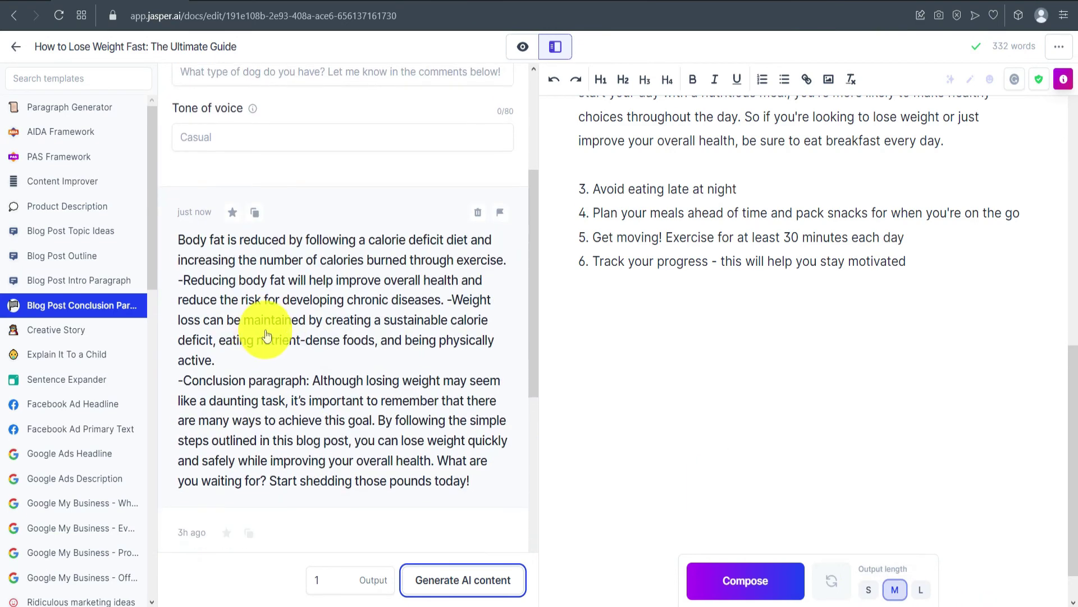
pyautogui.click(255, 212)
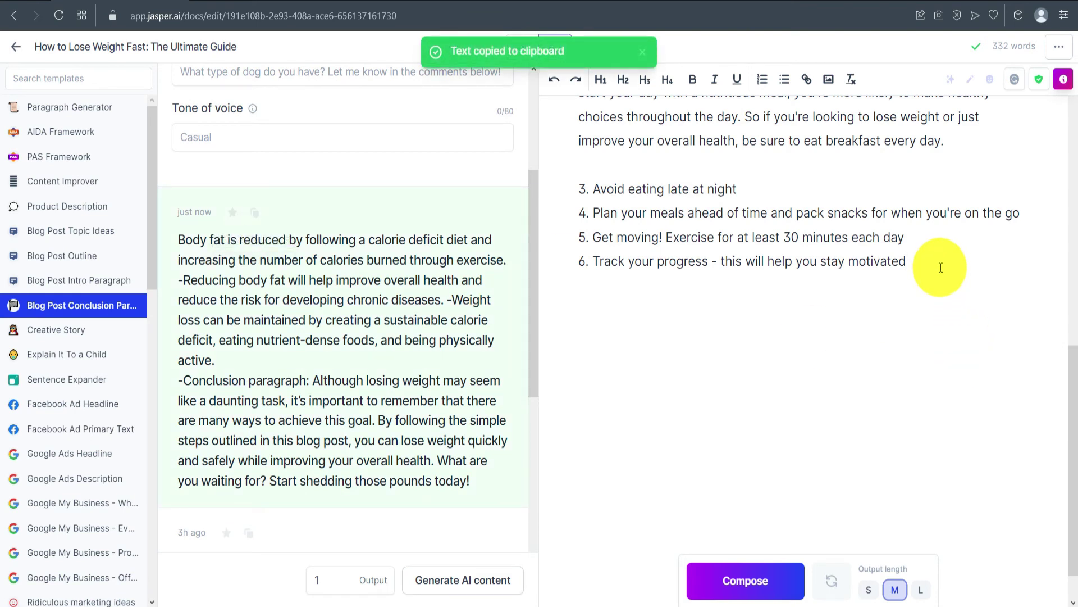
pyautogui.write('n')
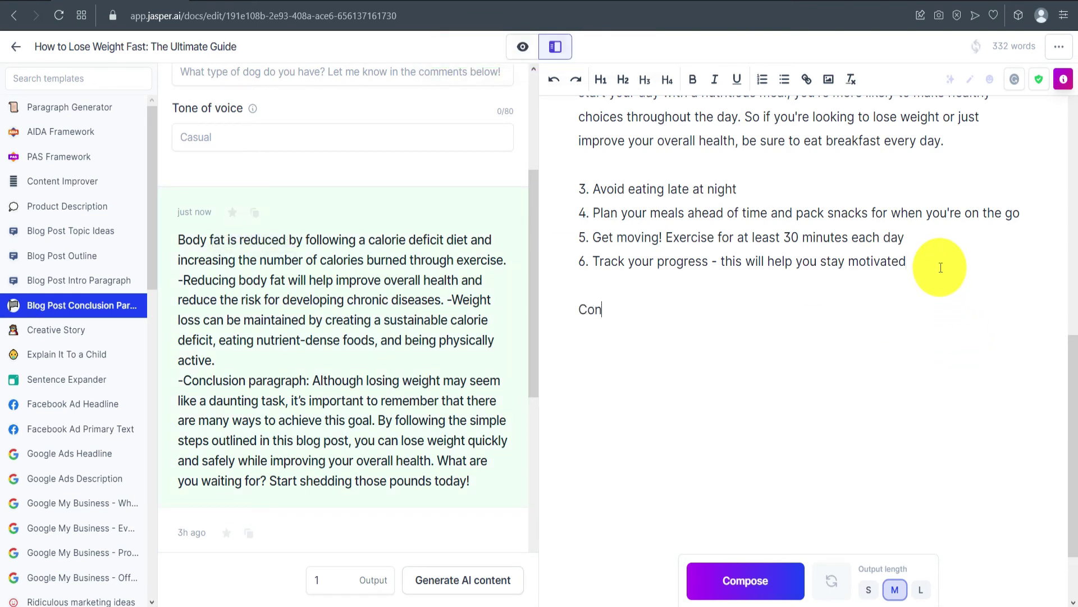
pyautogui.write('clusion')
pyautogui.press('Return')
pyautogui.hotkey('ctrl', 'v')
# - Format the "Conclusion" line as a Heading 2
pyautogui.tripleClick(684, 474)
pyautogui.hotkey('ctrl', 'alt', '2')
pyautogui.scroll(-4, 684, 486)
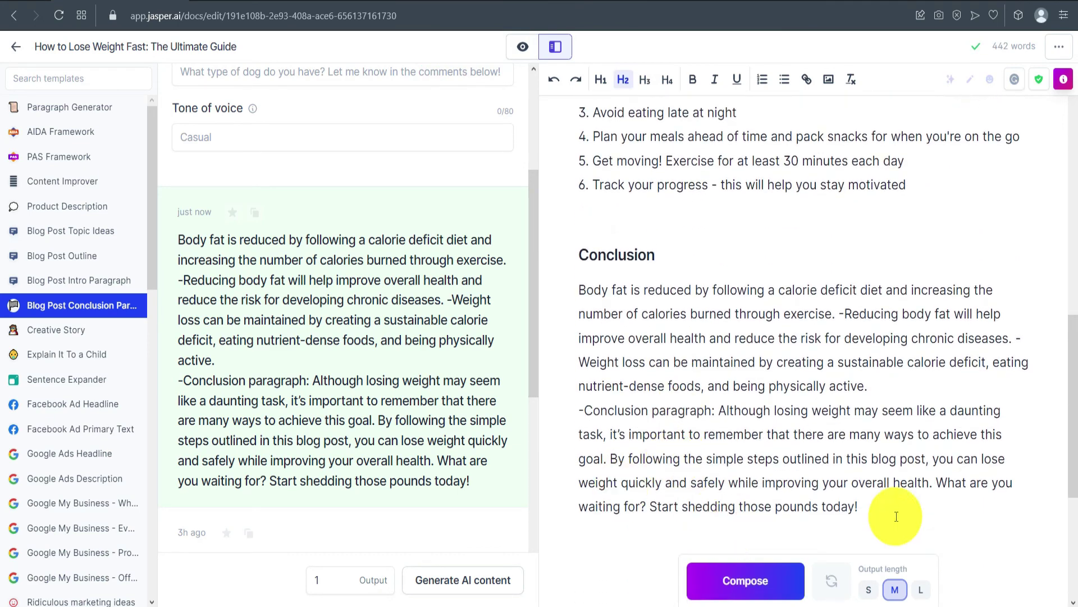
# - Leave the blog post document and go back to the Social Media templates
pyautogui.click(16, 46)
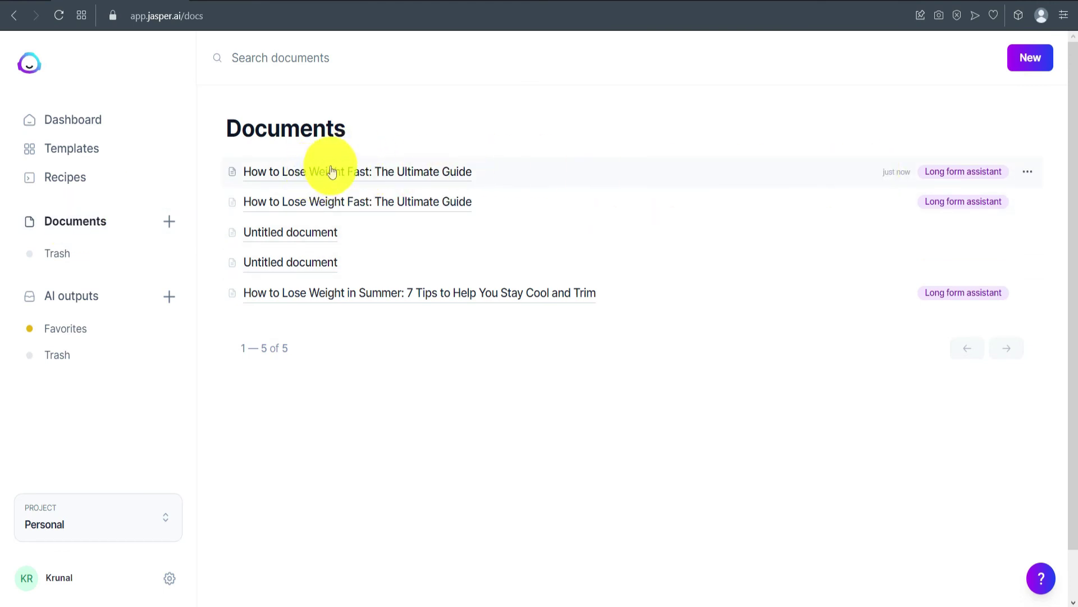
pyautogui.hotkey('alt', 'Left')
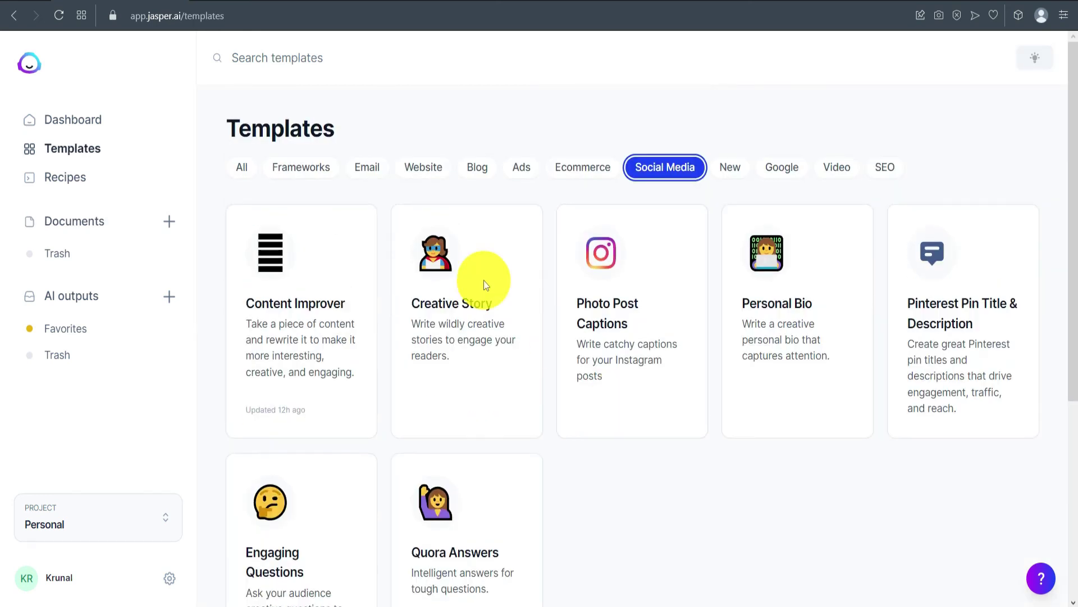
# - Open the Quora Answers template and go through its question, information to include and tone of voice fields
pyautogui.scroll(-3, 651, 430)
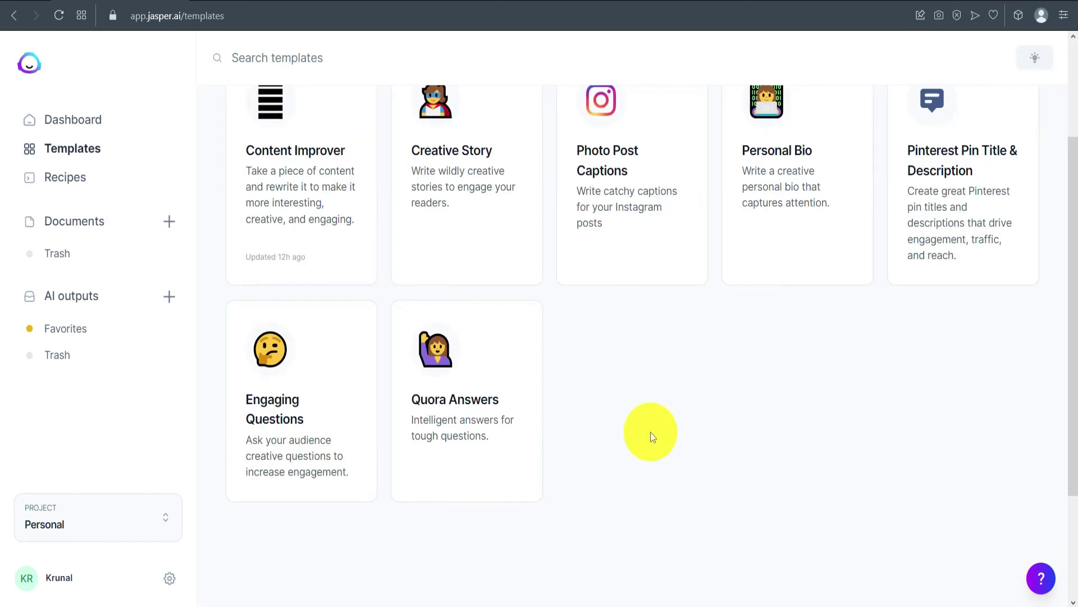
pyautogui.click(452, 400)
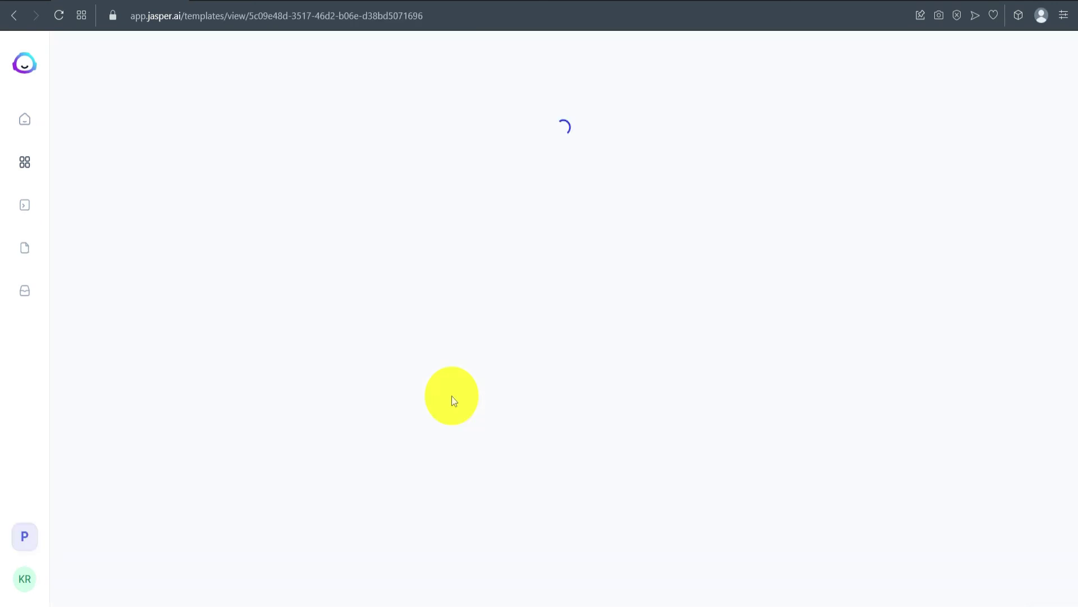
pyautogui.click(225, 189)
pyautogui.hotkey('ctrl', 'a')
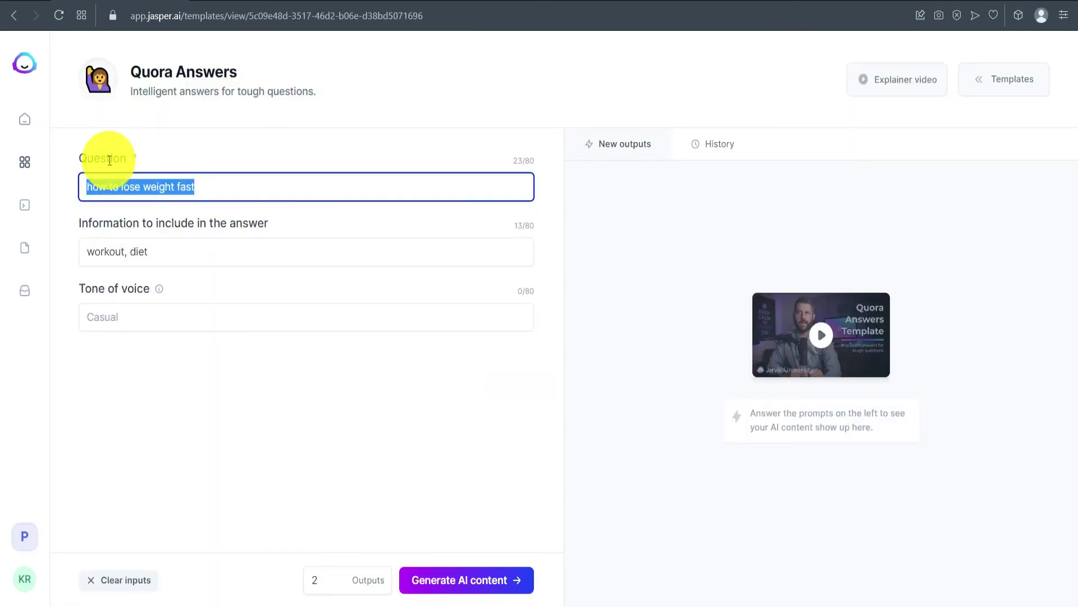
pyautogui.click(218, 188)
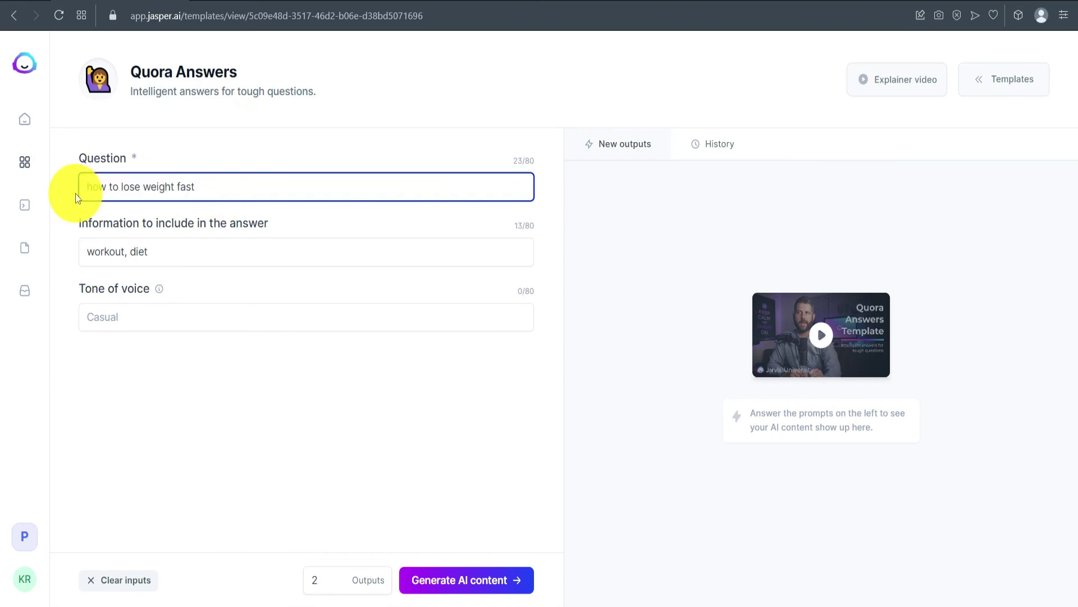
pyautogui.click(216, 227)
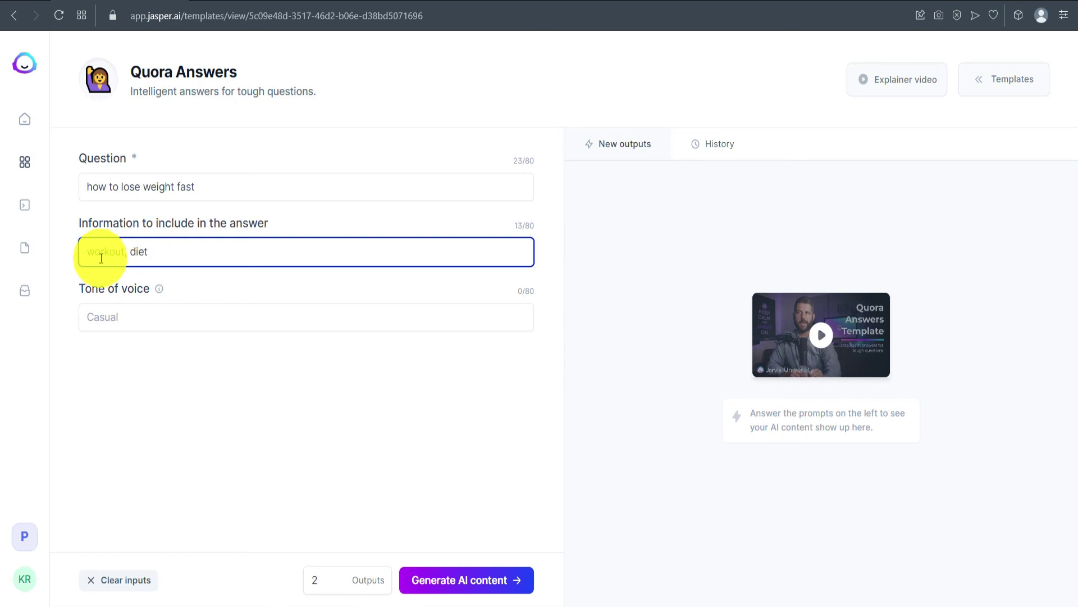
pyautogui.click(154, 320)
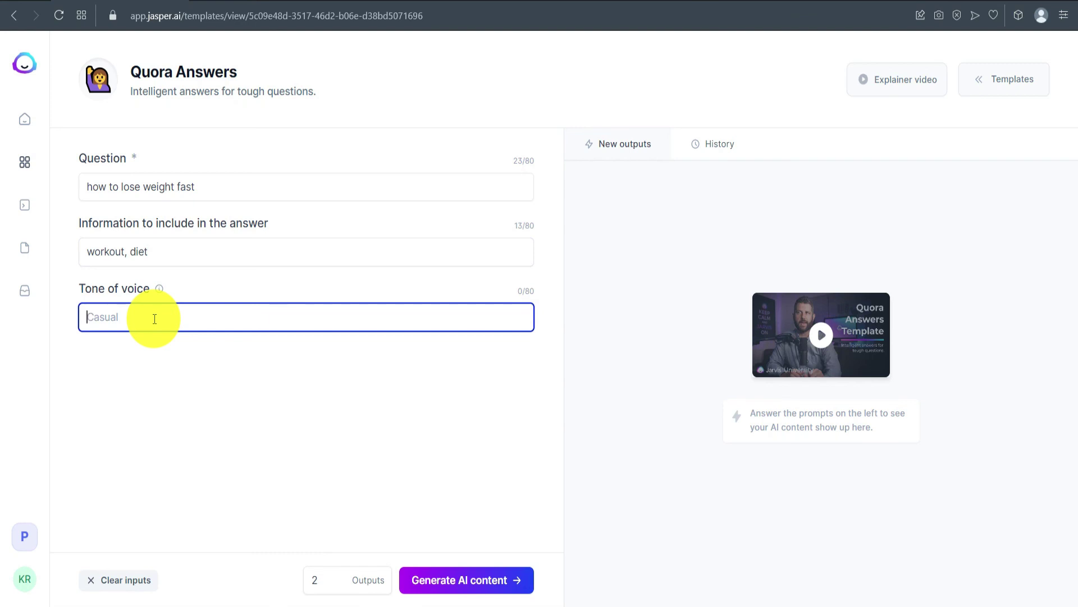
# - Set the Quora Answers template's number of outputs to 1 and generate the answer about losing weight fast
pyautogui.click(320, 577)
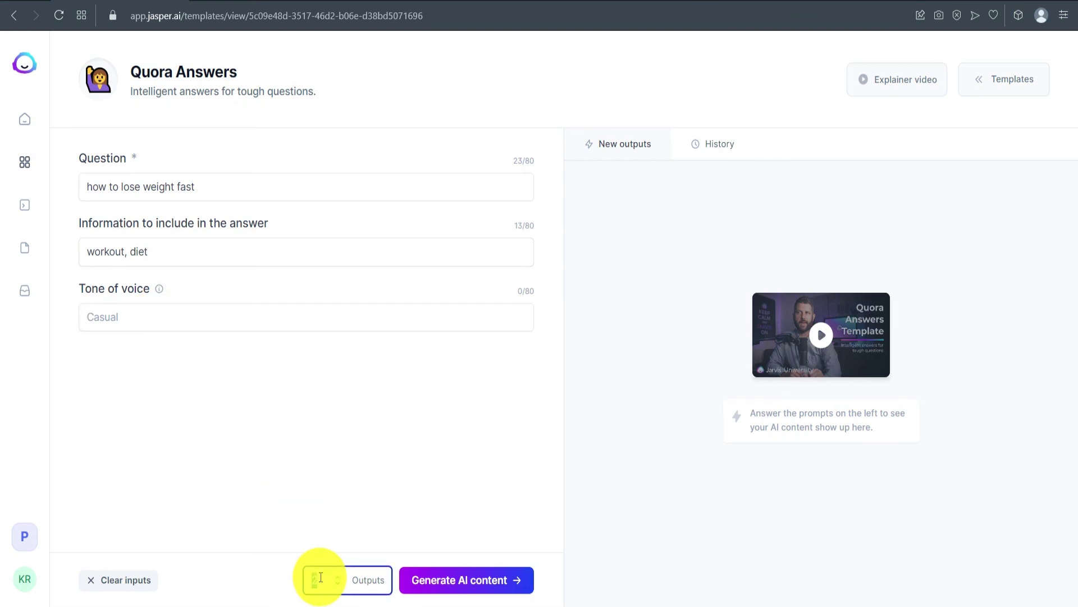
pyautogui.click(335, 478)
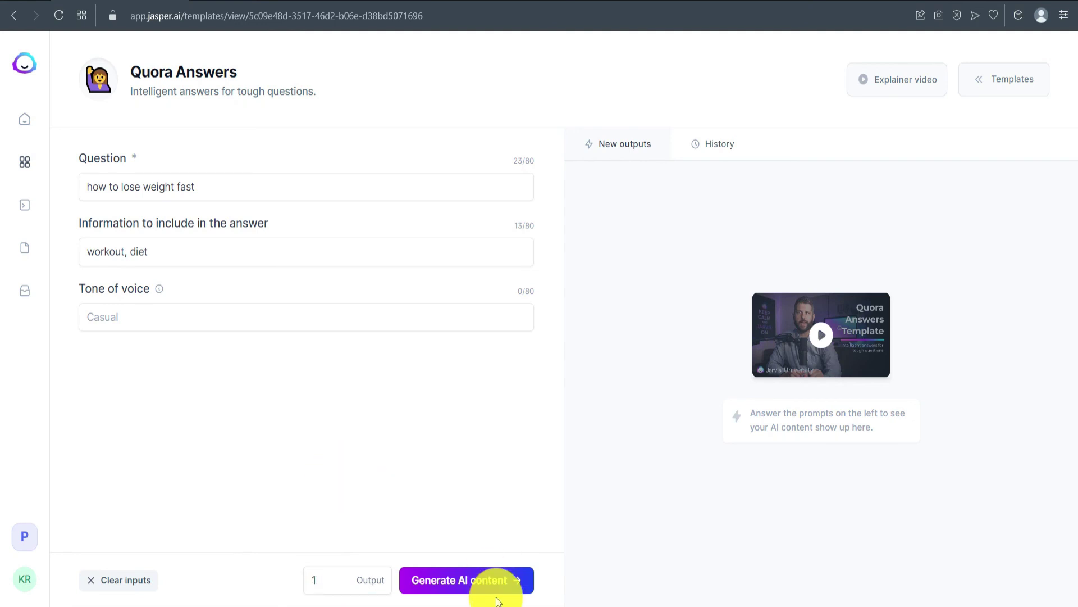
pyautogui.click(488, 581)
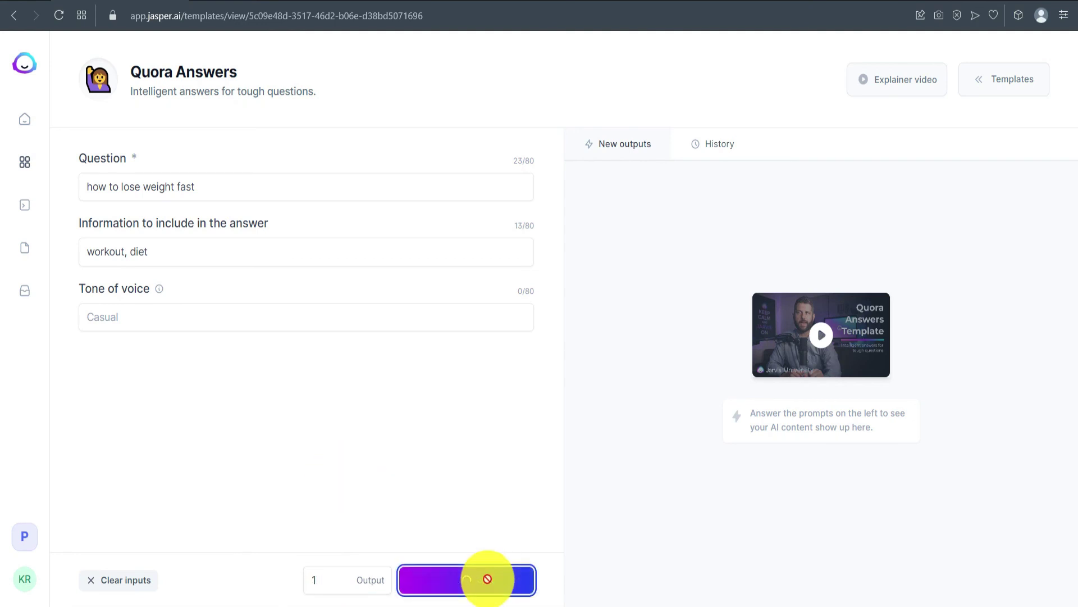